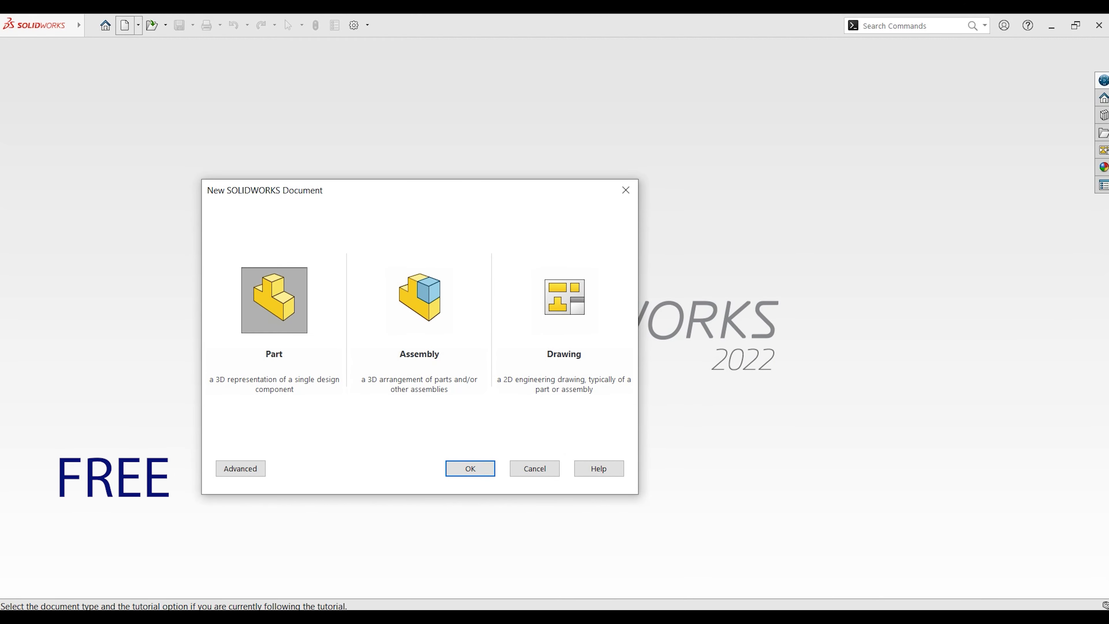
Step: Create a new part, show the Weldments tools, and start a sketch on the Top Plane
key(Return)
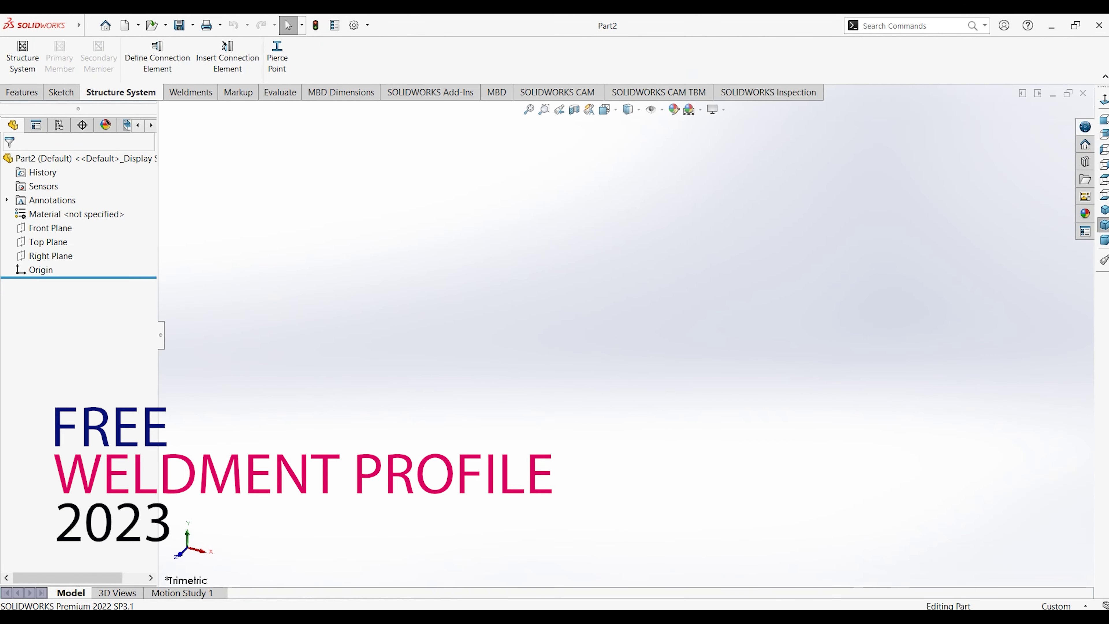
click(191, 92)
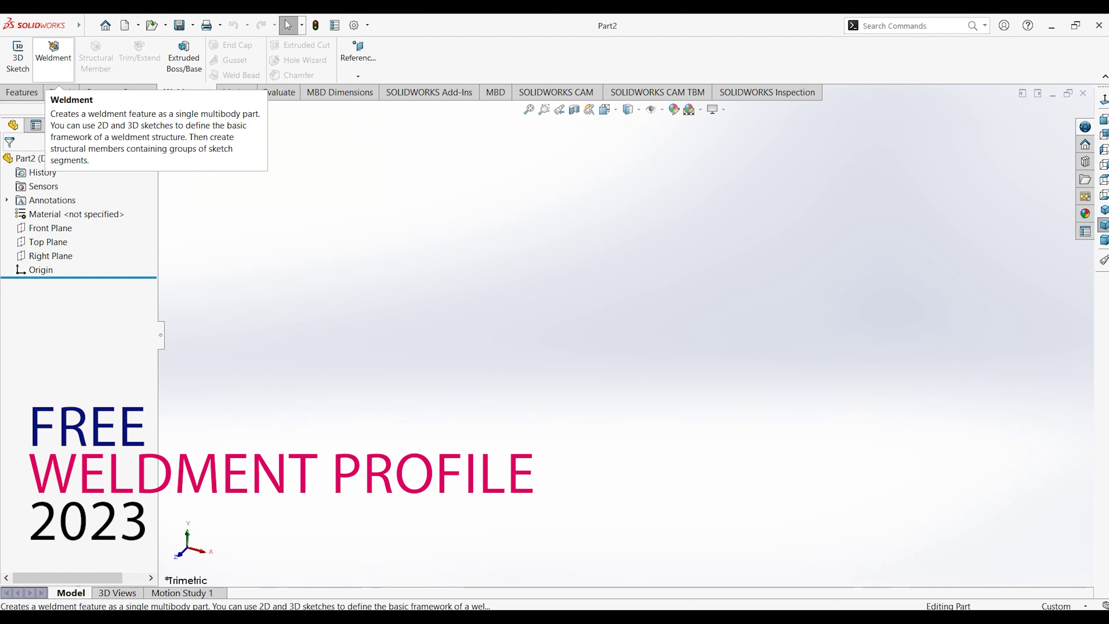
click(48, 241)
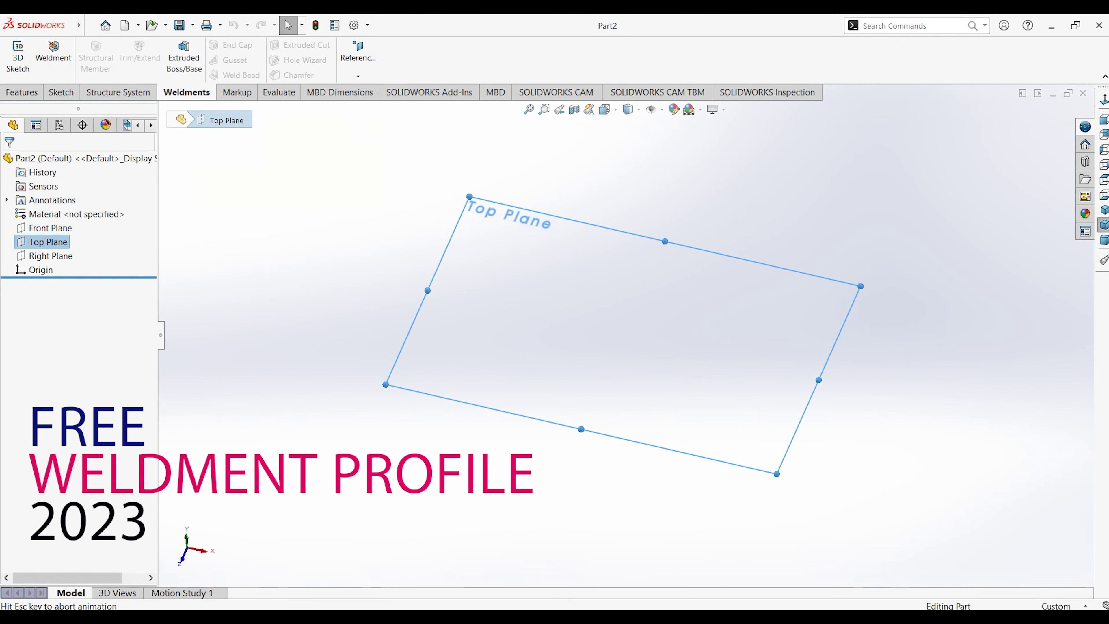
Step: Draw a corner rectangle starting at the origin
click(109, 60)
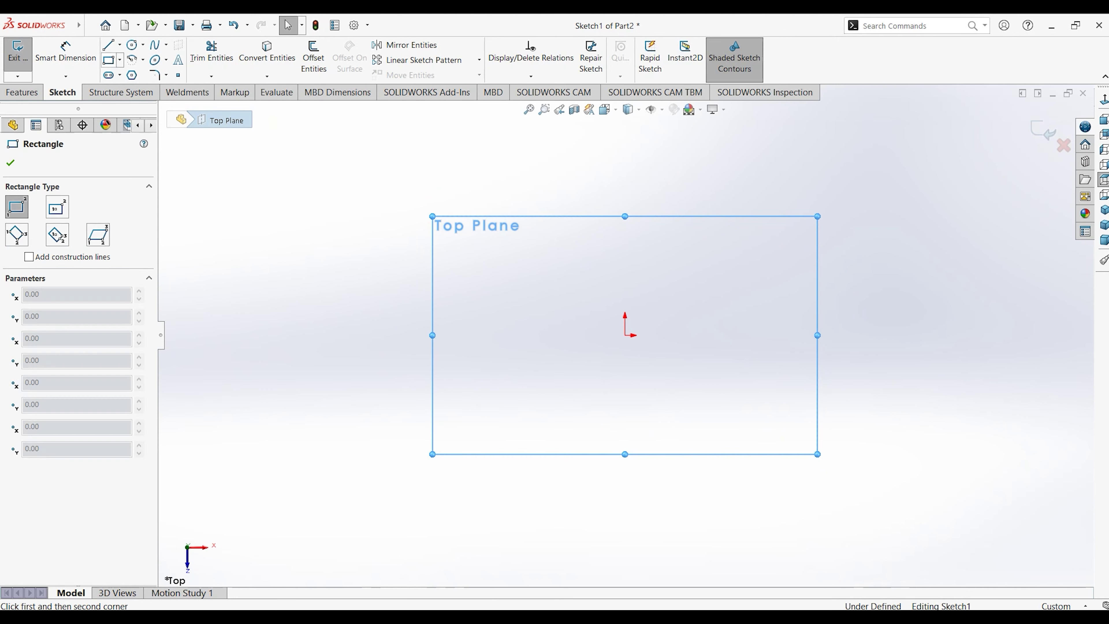
click(625, 339)
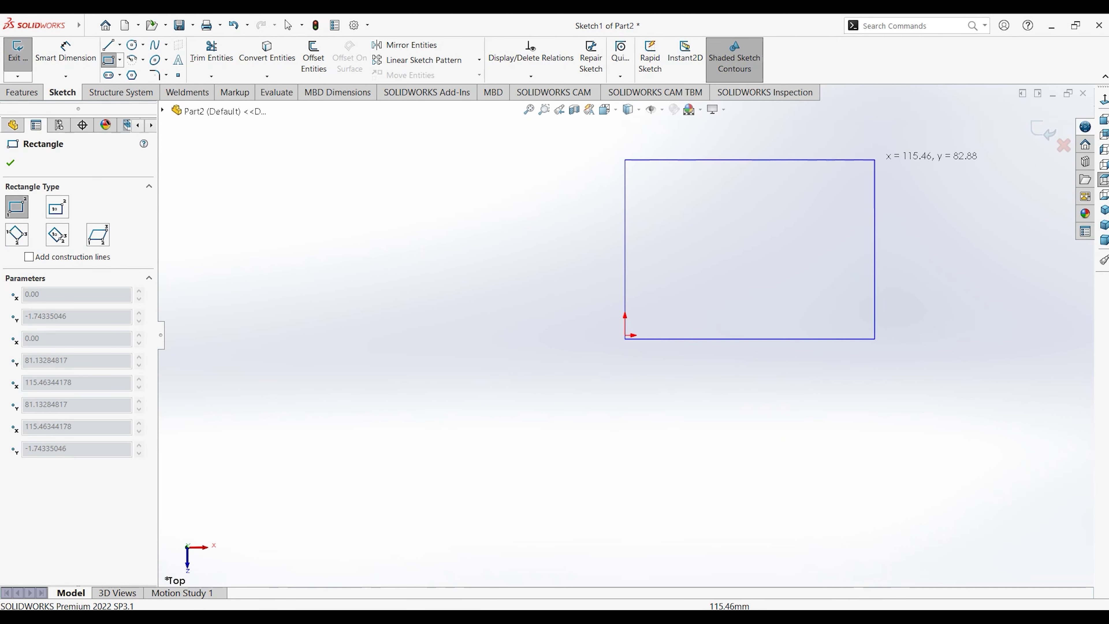
click(875, 158)
Step: Dimension the rectangle's height and width to 1000 mm each
key(d)
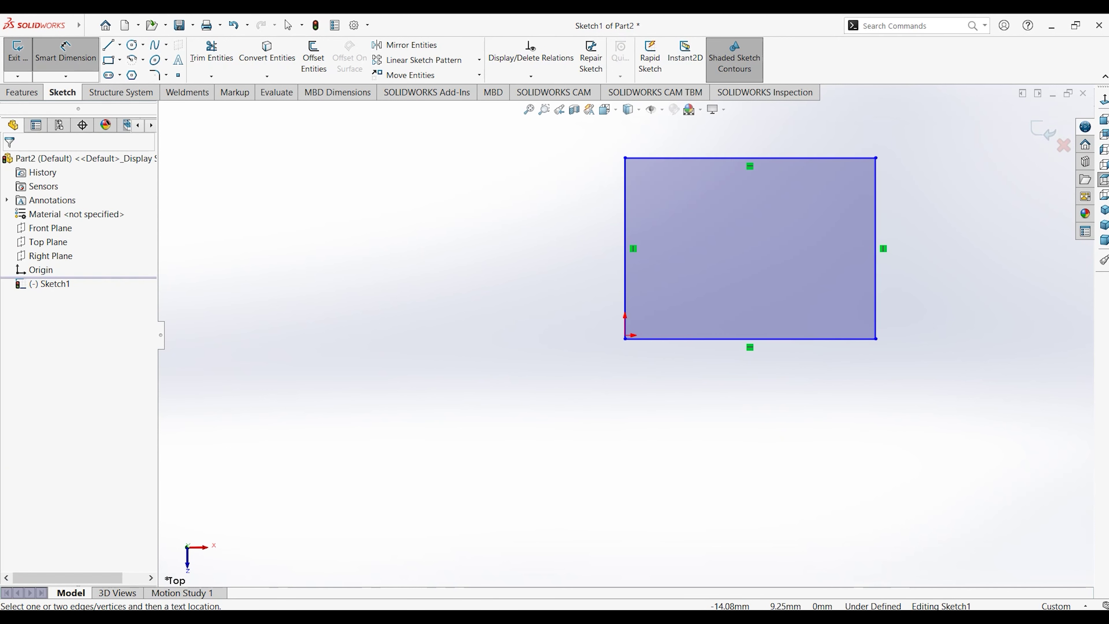
click(625, 262)
click(524, 249)
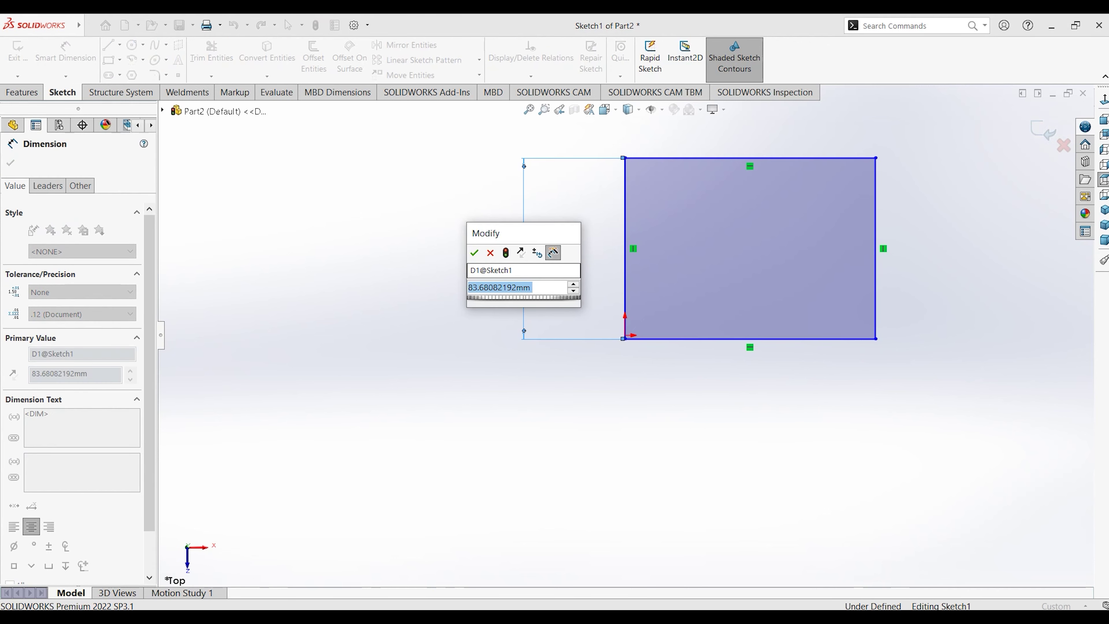
text(1000)
key(Return)
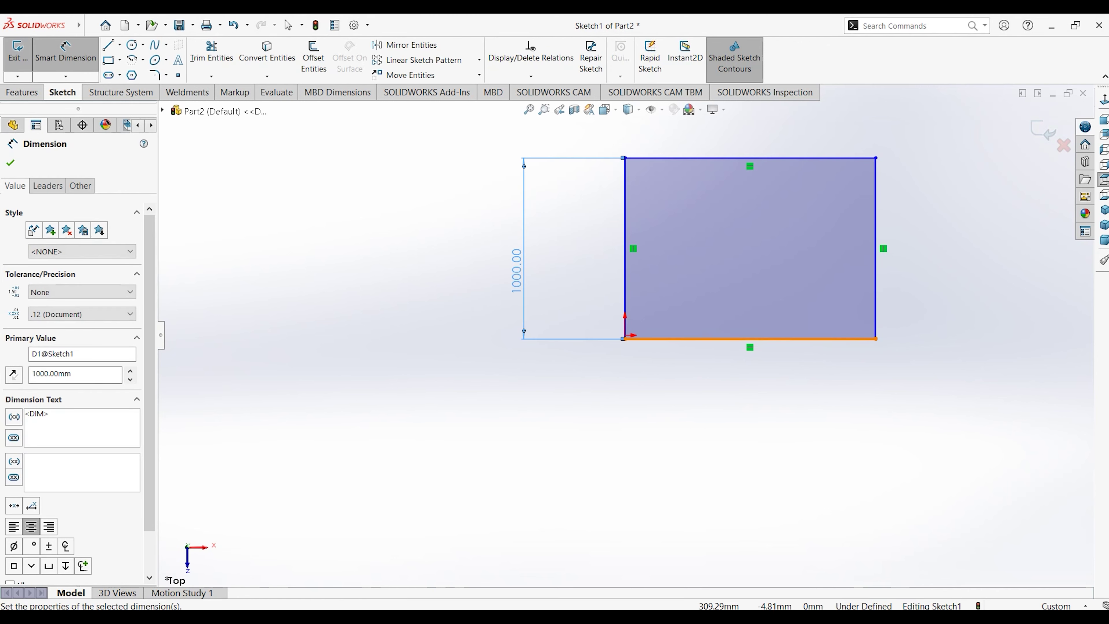
click(698, 339)
click(693, 400)
text(0)
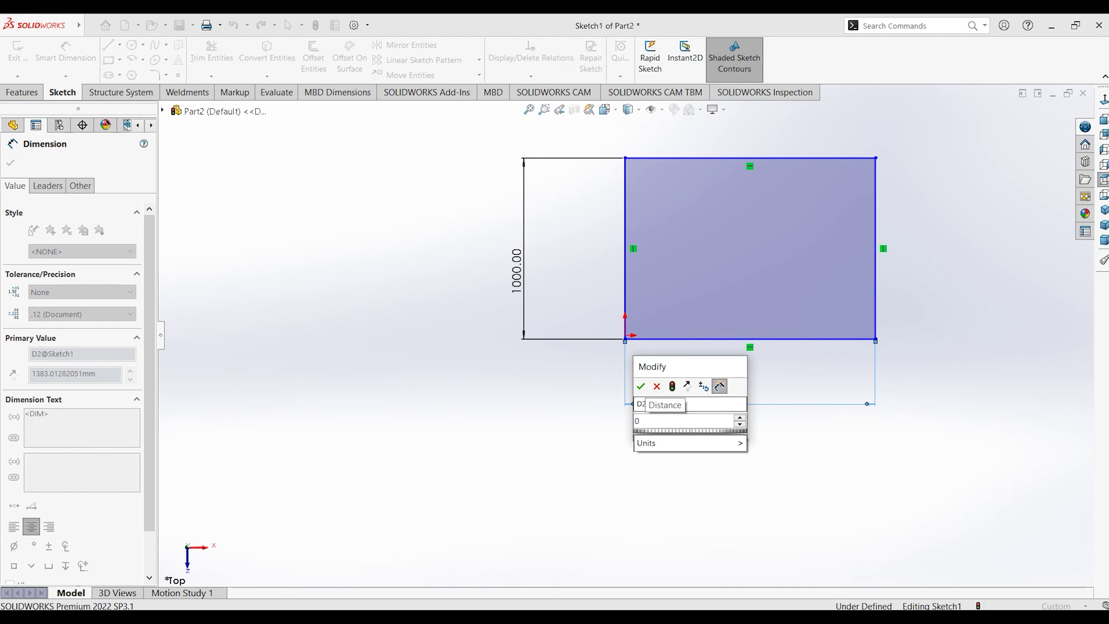
text(1000)
key(Return)
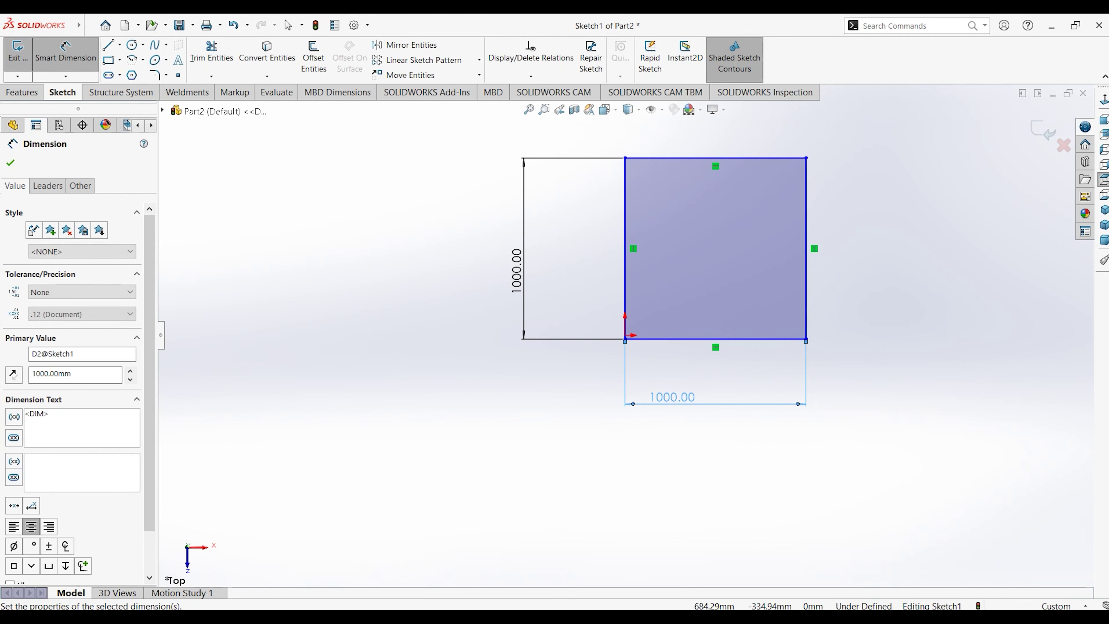
key(Escape)
click(625, 335)
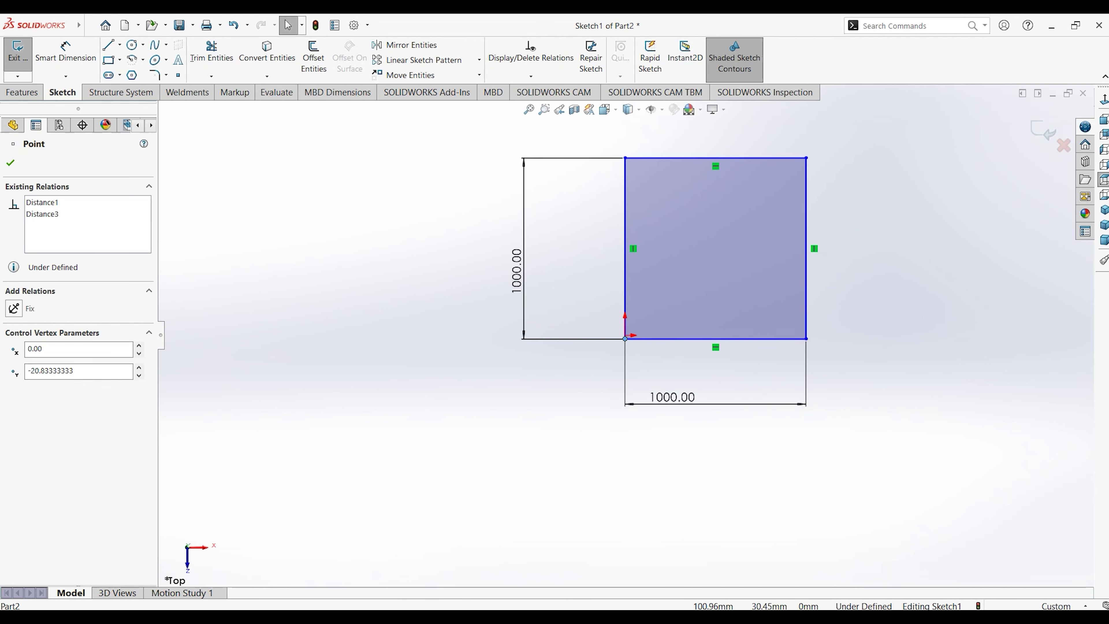
Step: Exit the sketch in isometric view and review Structural Member standards and profile types
click(1043, 131)
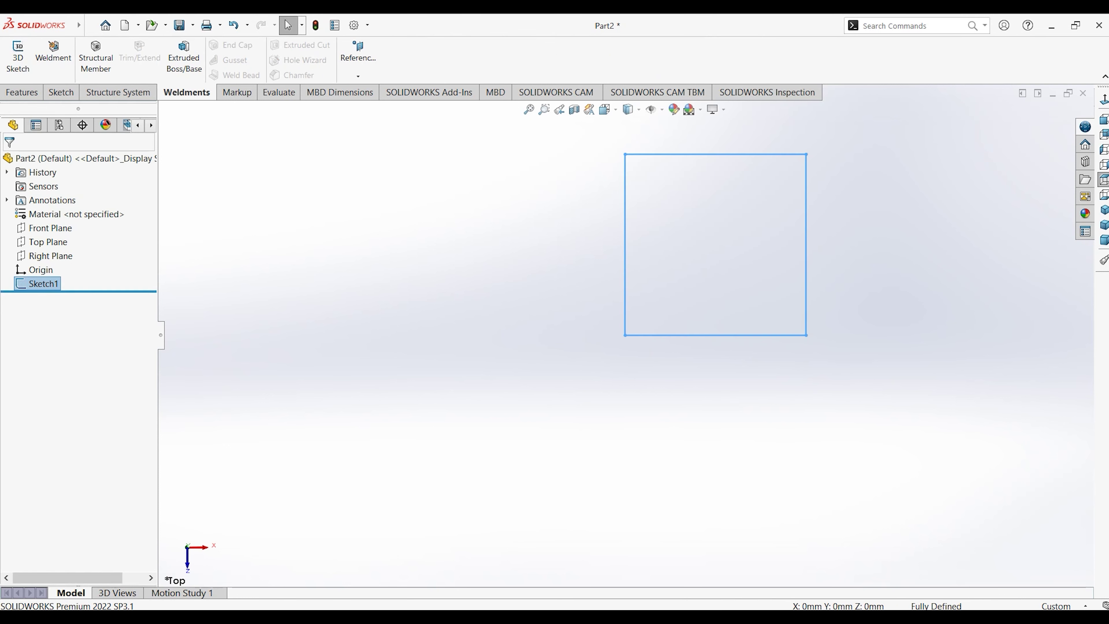
key(ctrl+7)
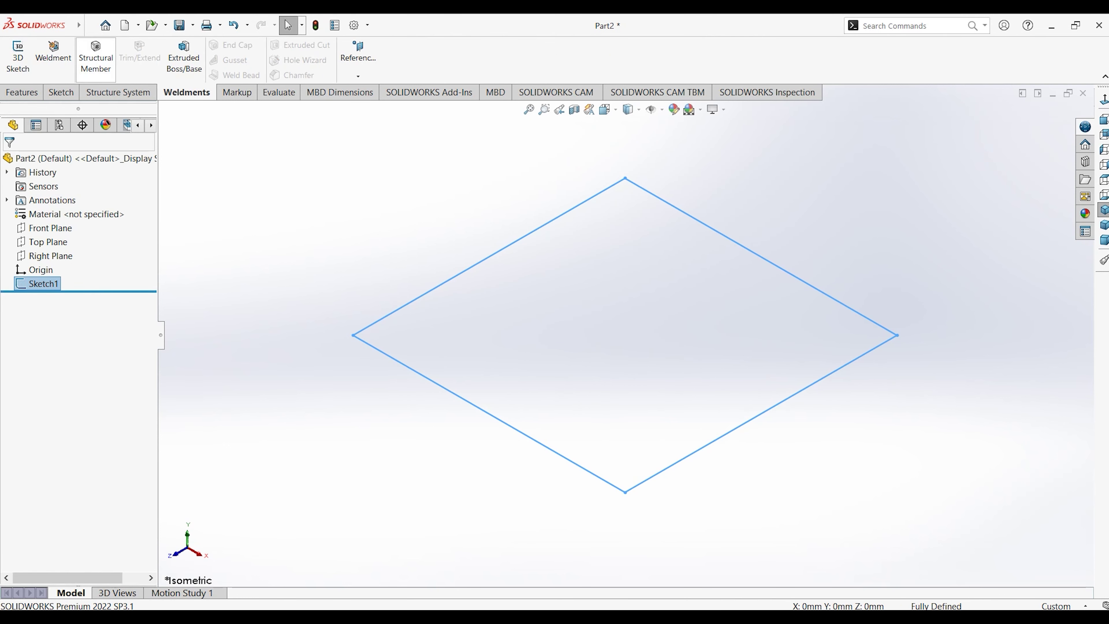
click(95, 57)
click(142, 260)
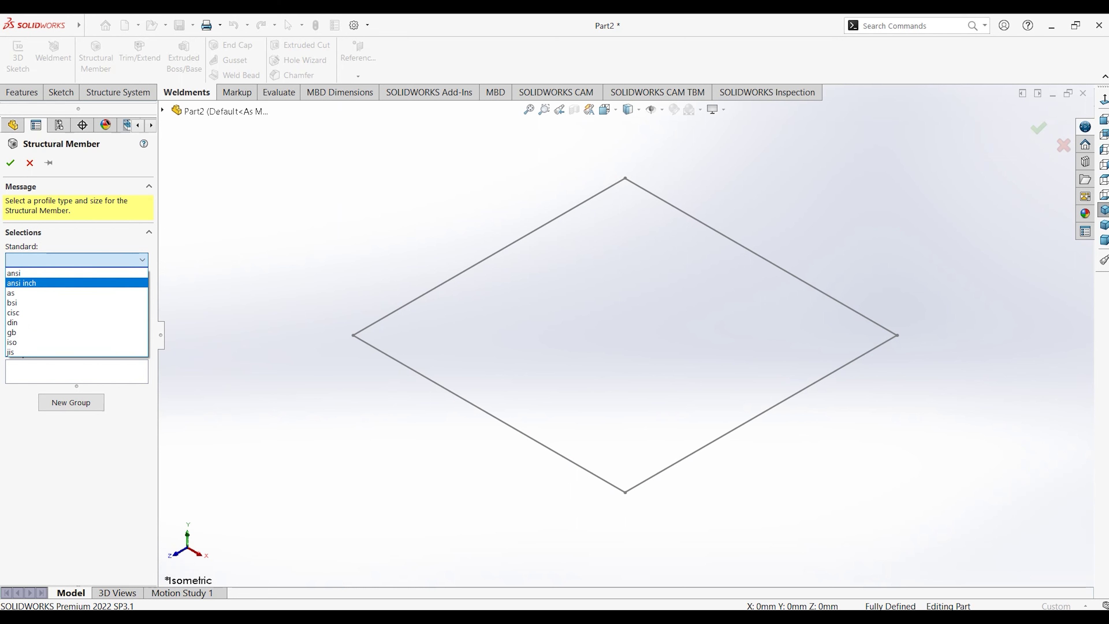
key(Escape)
click(142, 290)
key(Escape)
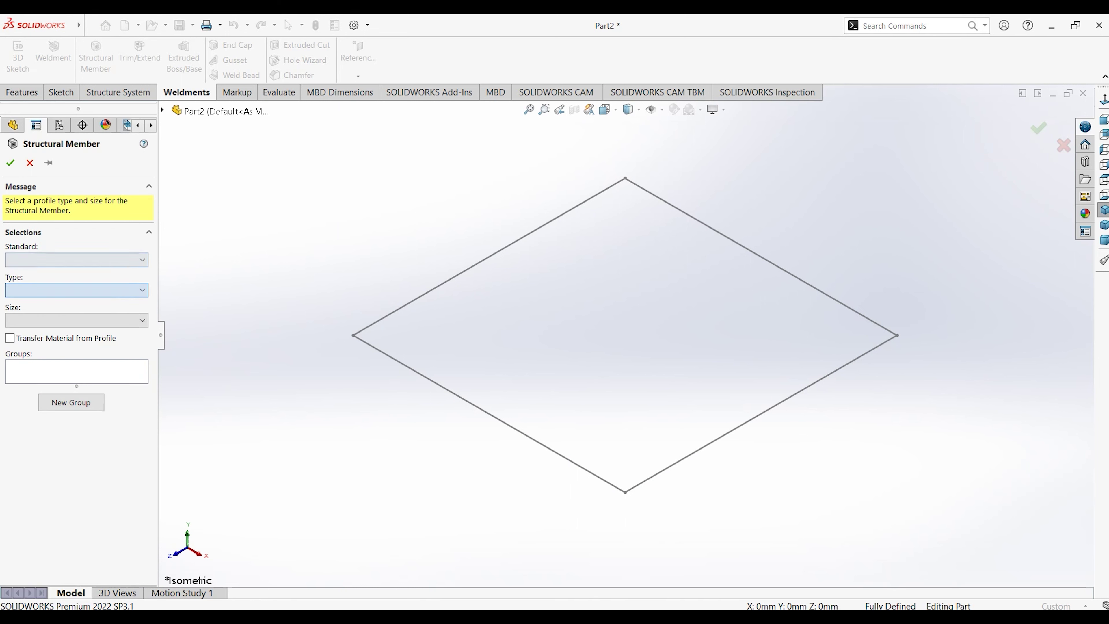
click(142, 259)
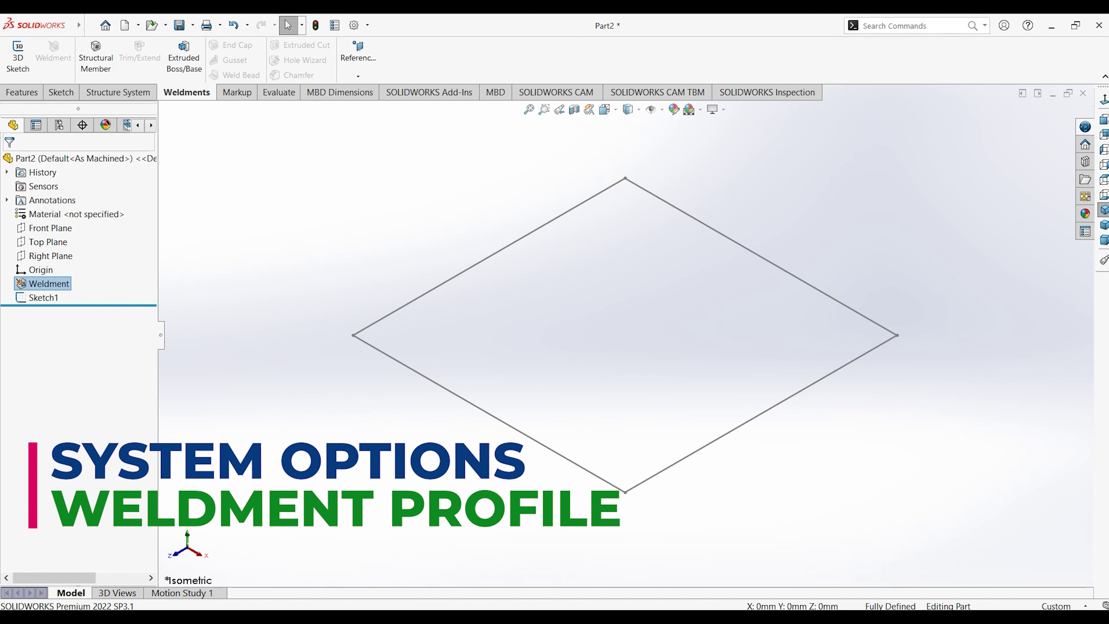
Step: Show the Weldment Profiles folder list in System Options File Locations
click(380, 43)
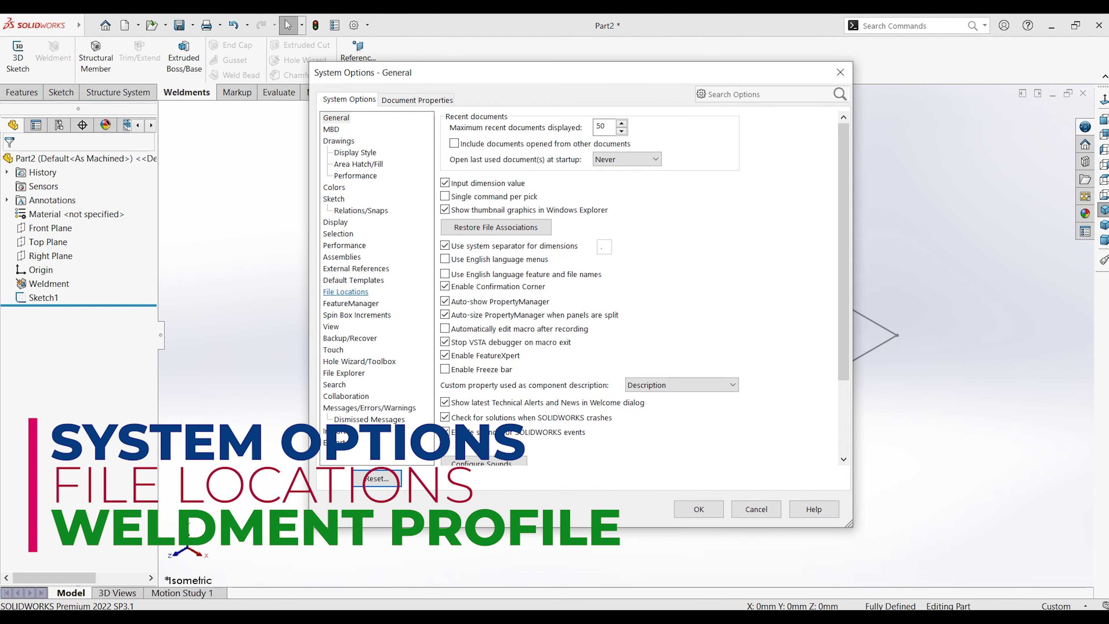
click(346, 292)
click(607, 130)
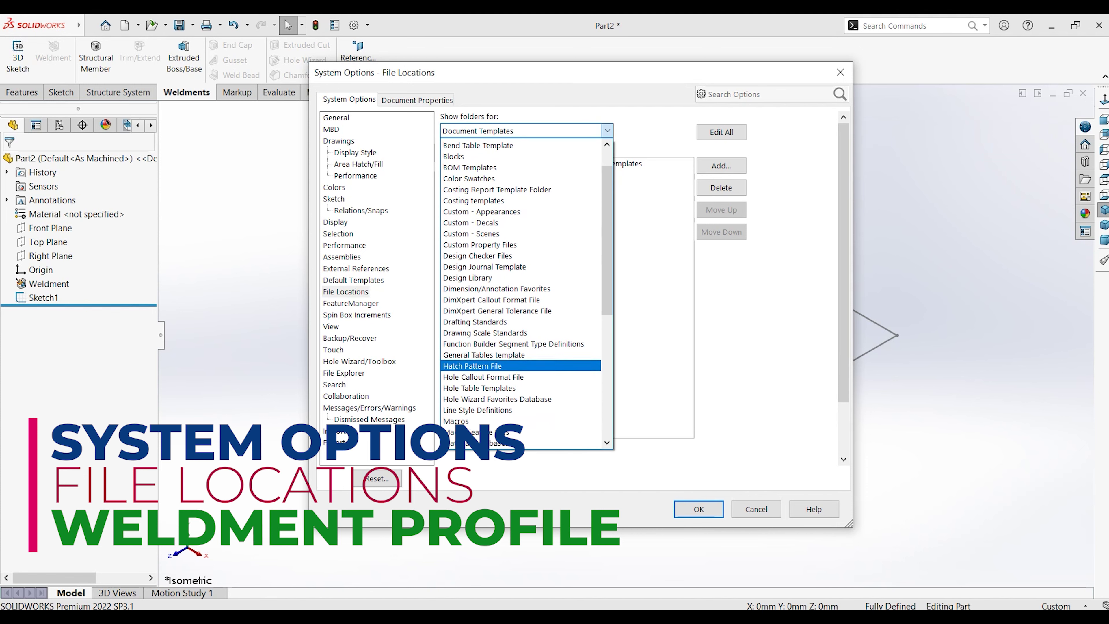
scroll(520, 376, down, 2)
scroll(519, 376, down, 3)
scroll(520, 376, down, 4)
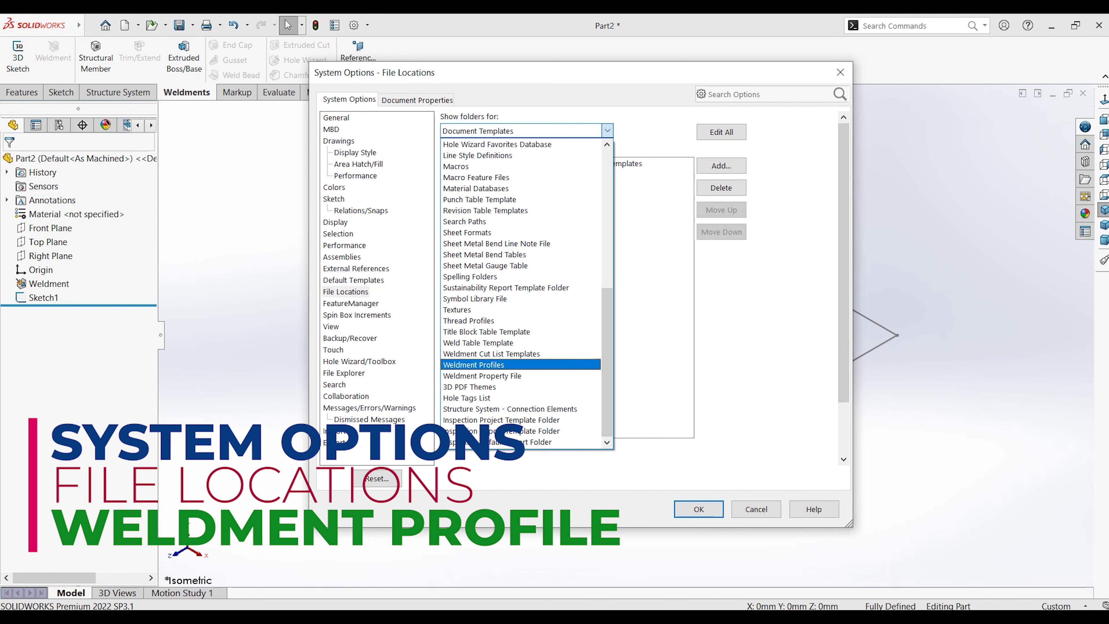
key(Return)
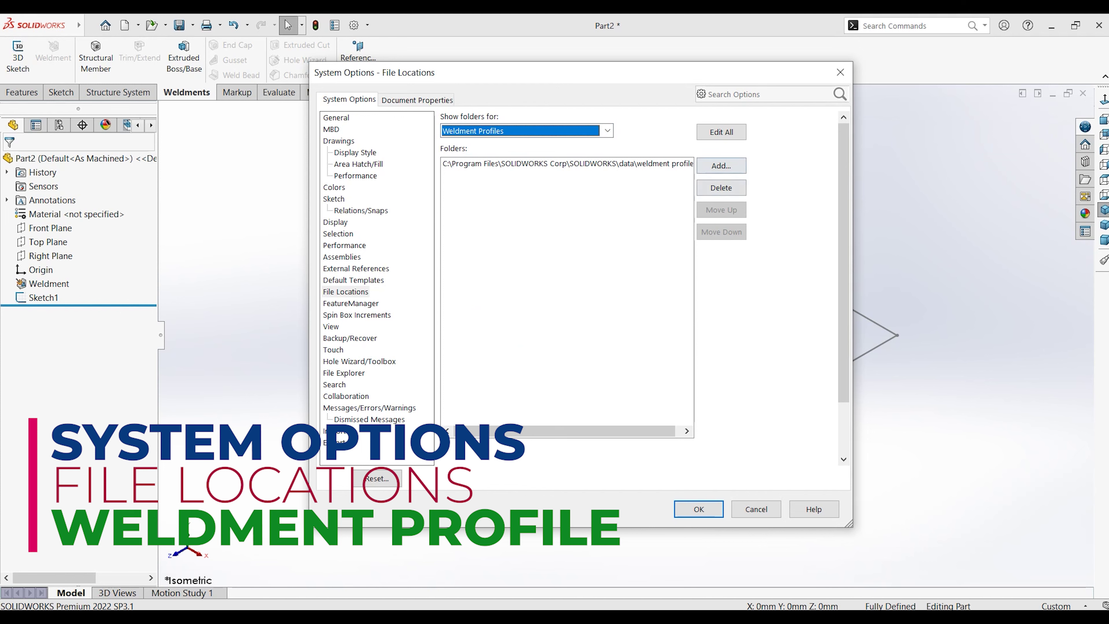
Step: Add the Weldment Profile - 2020 folder, move it to the top, and apply
click(721, 166)
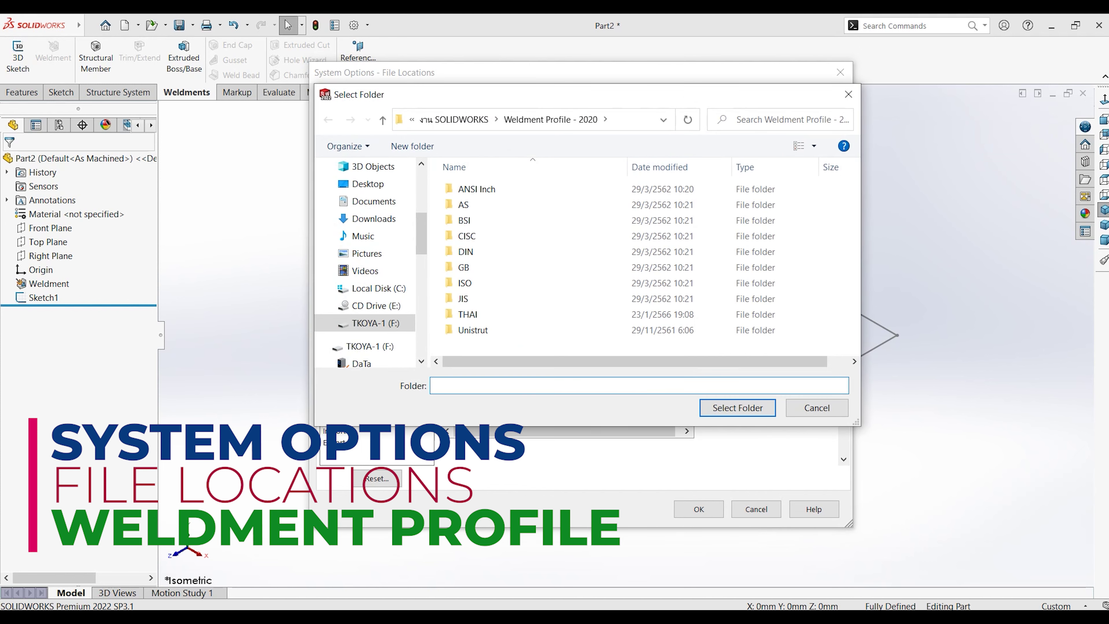
click(461, 119)
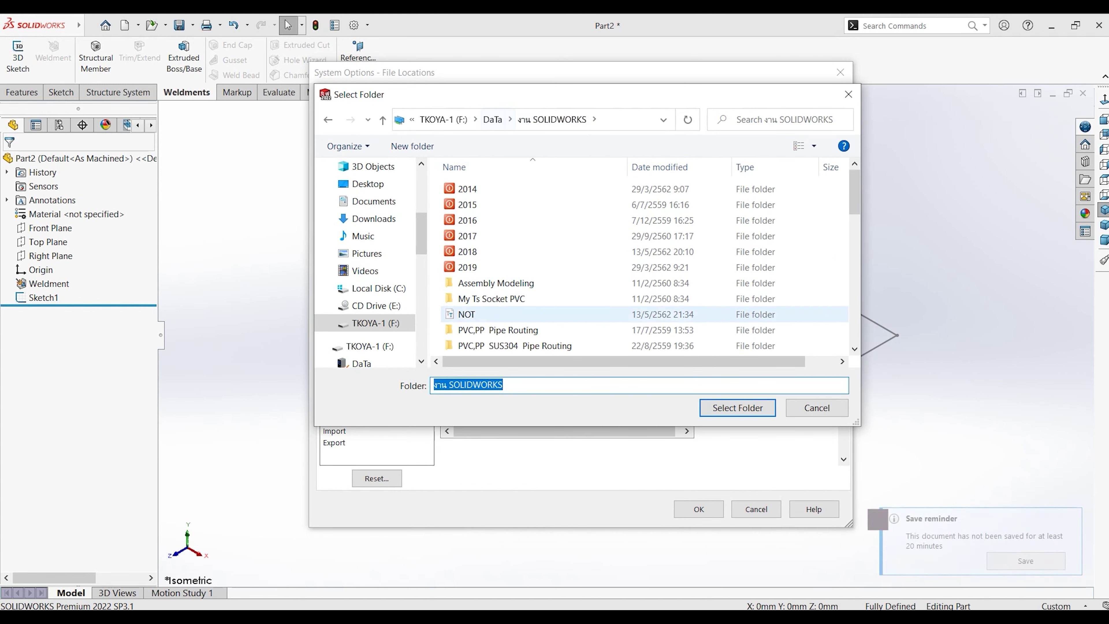
scroll(497, 300, down, 3)
scroll(498, 300, down, 3)
scroll(497, 300, up, 5)
scroll(497, 300, up, 3)
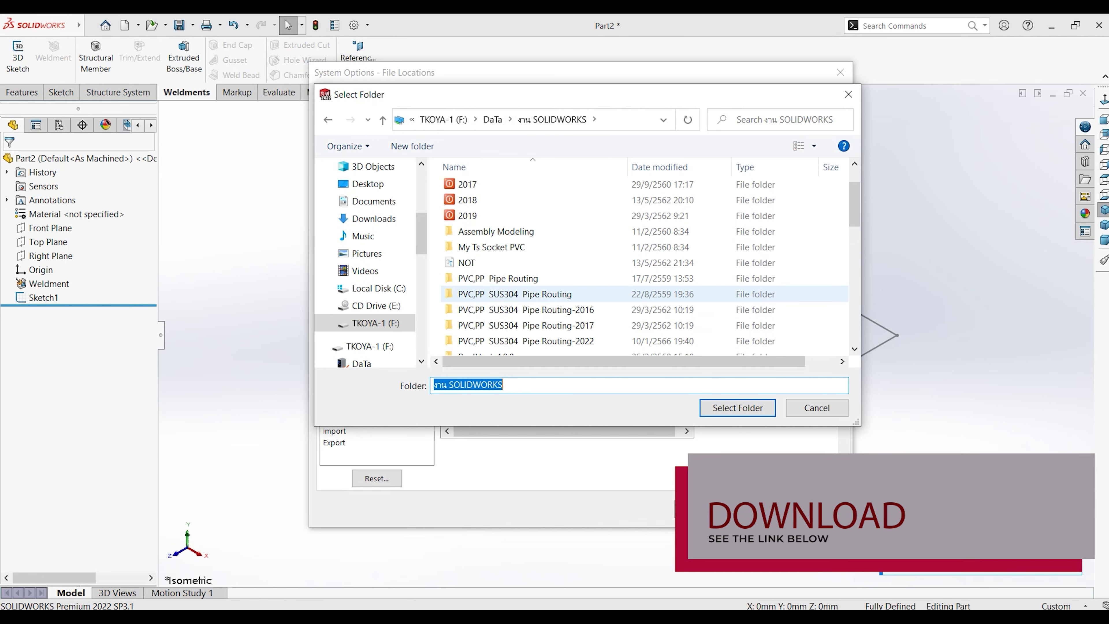
scroll(497, 301, up, 2)
scroll(498, 298, down, 5)
scroll(497, 298, down, 1)
scroll(497, 298, up, 2)
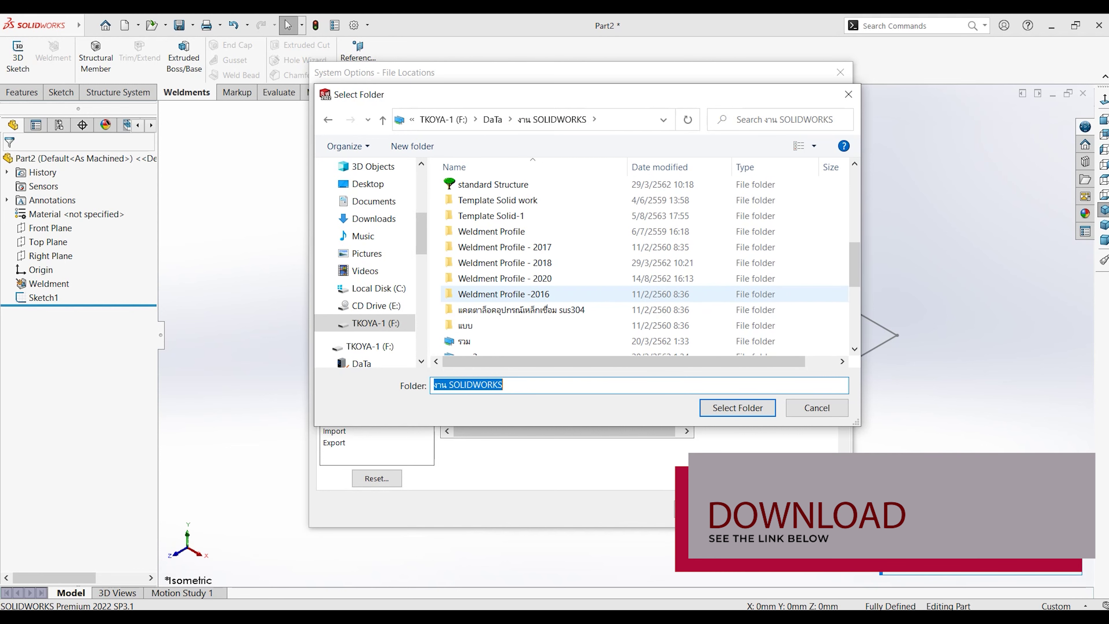
click(504, 278)
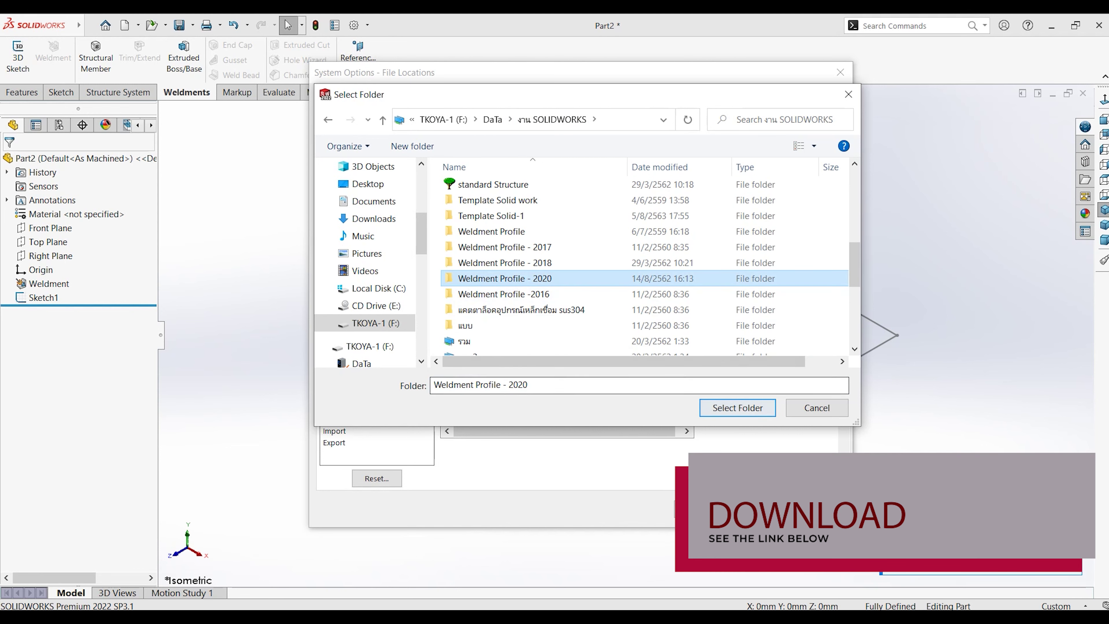
click(737, 407)
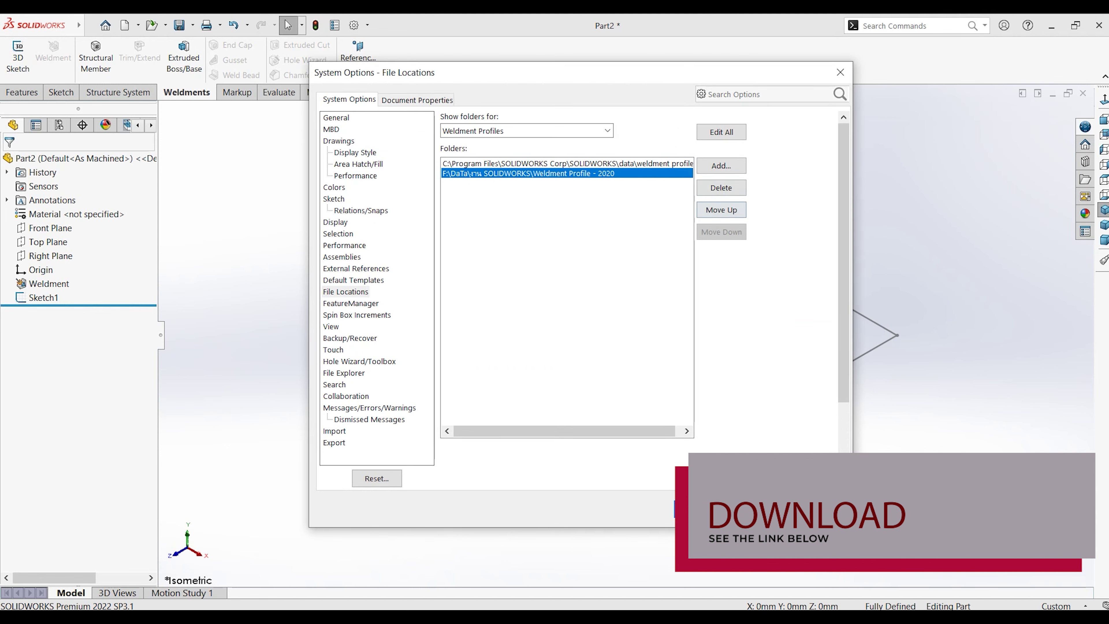
click(721, 209)
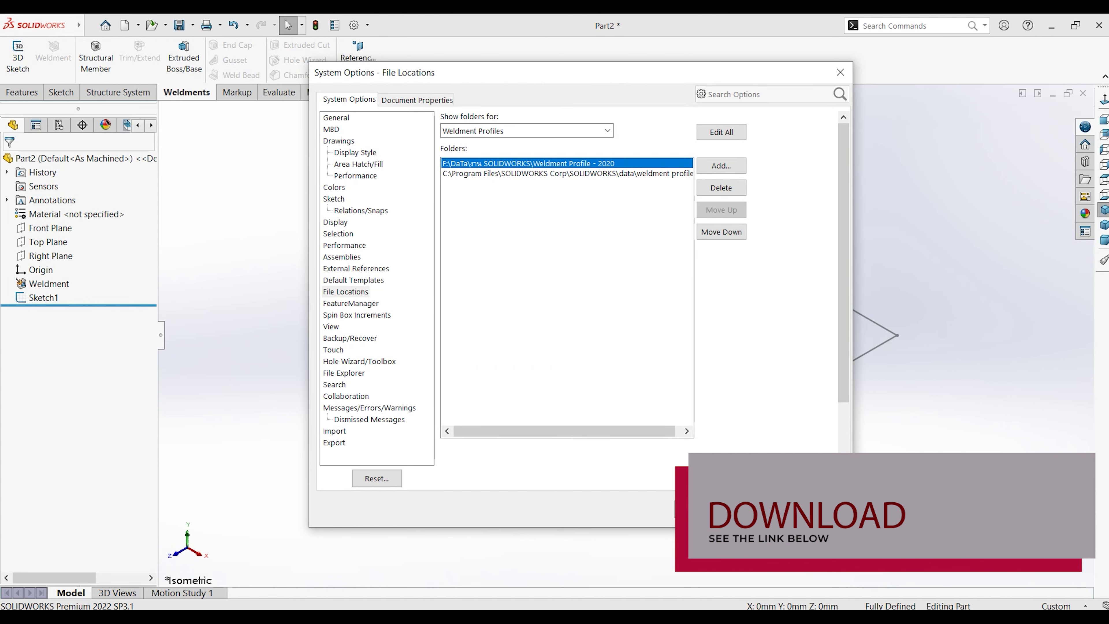
key(Return)
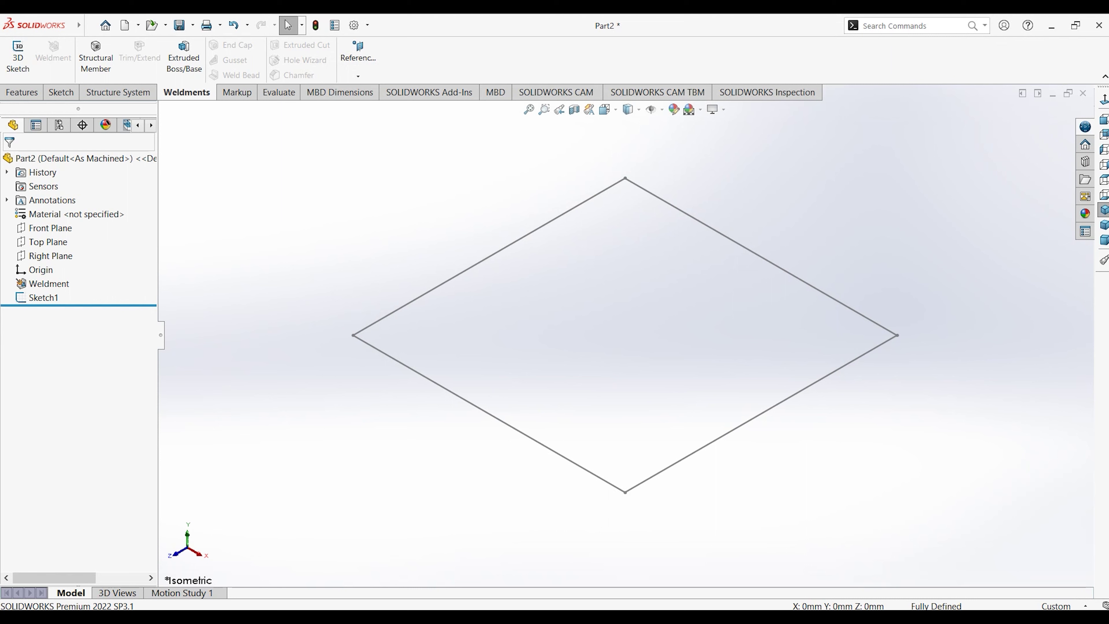
Step: Set a structural member to THAI standard, C type, size C 75 x 40 x 5.0
click(95, 57)
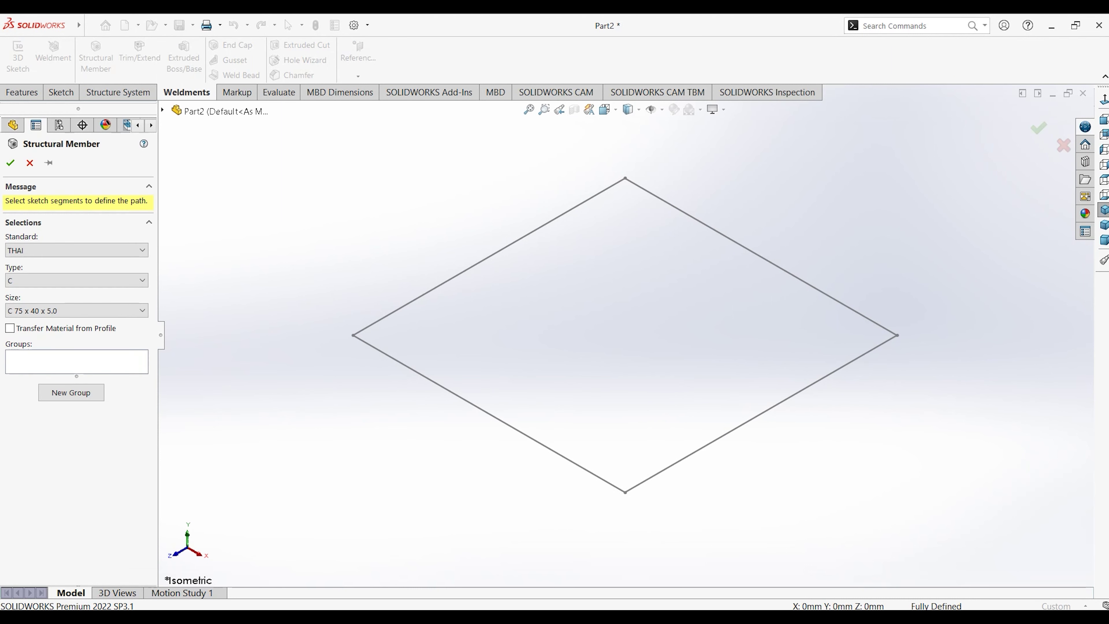
click(77, 250)
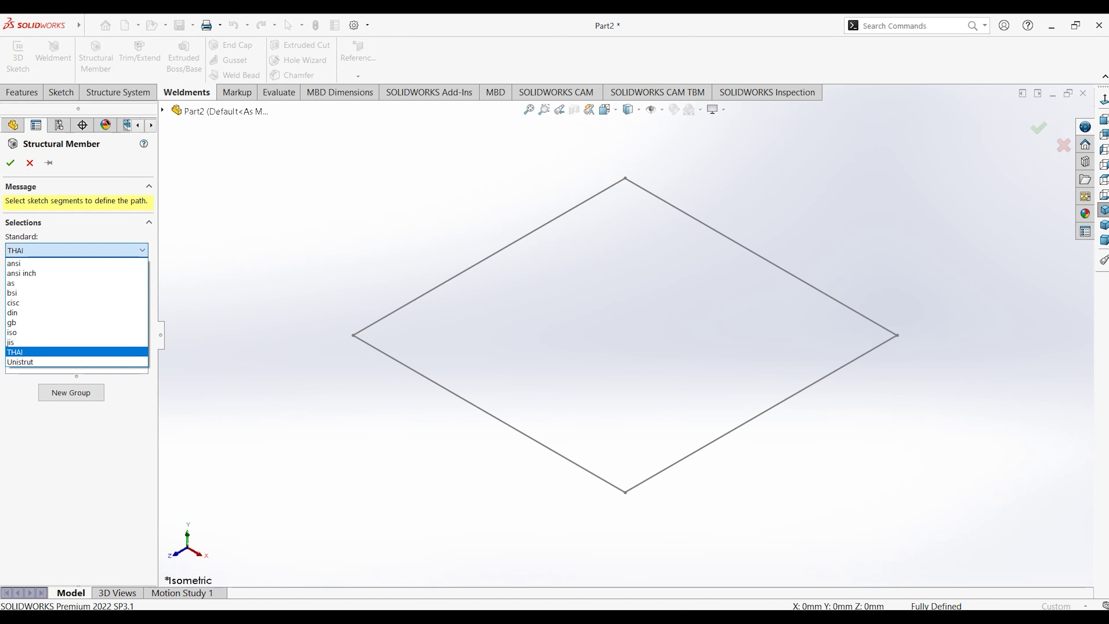
click(77, 352)
click(77, 280)
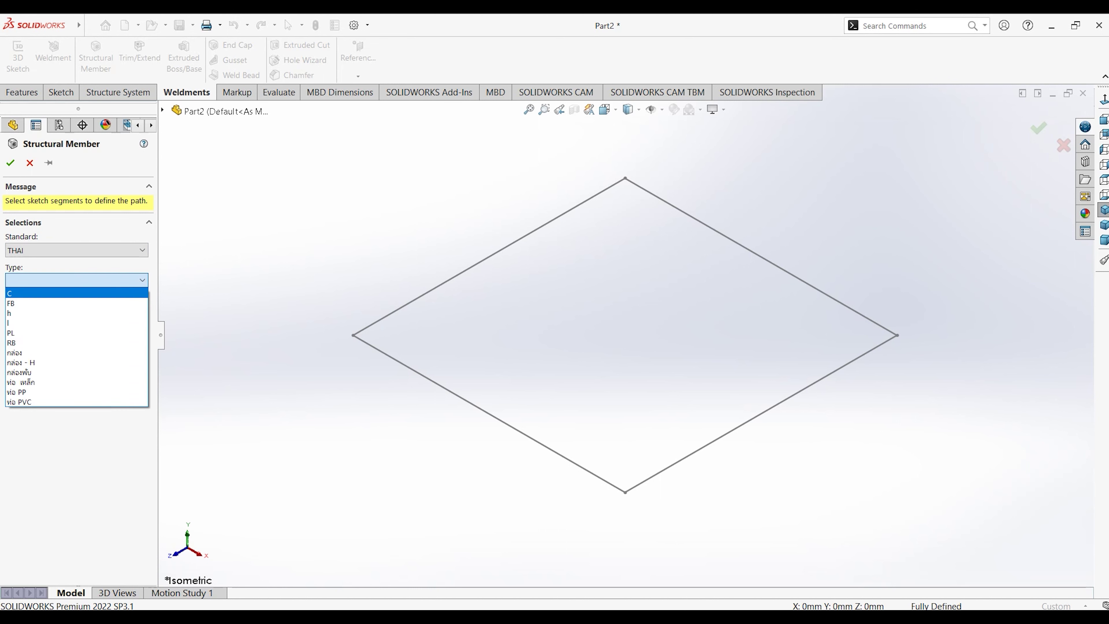
click(76, 293)
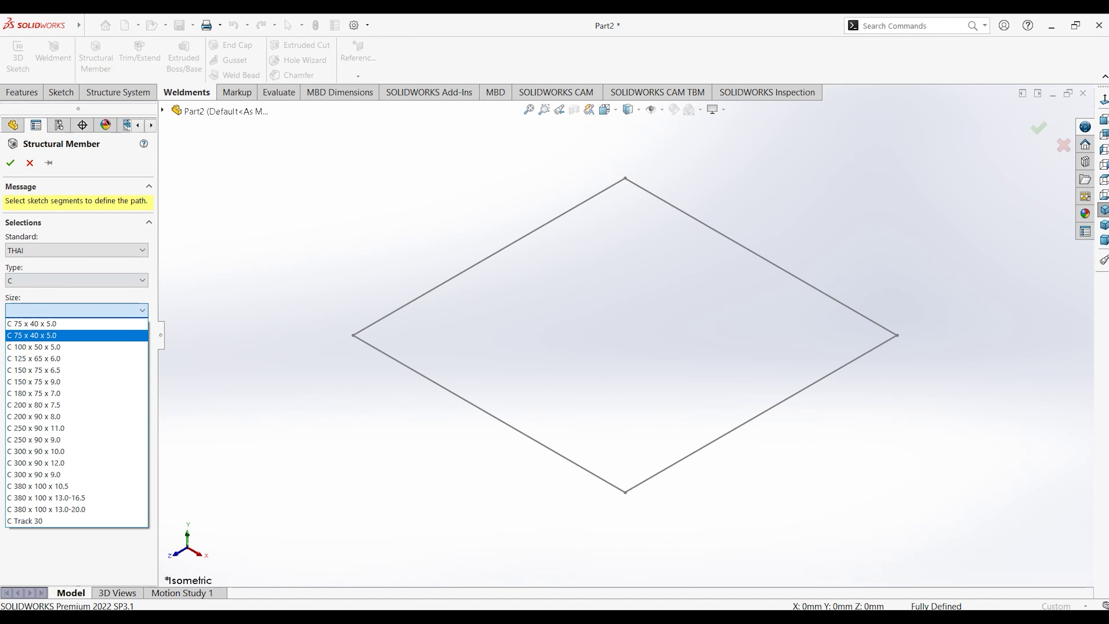
click(77, 333)
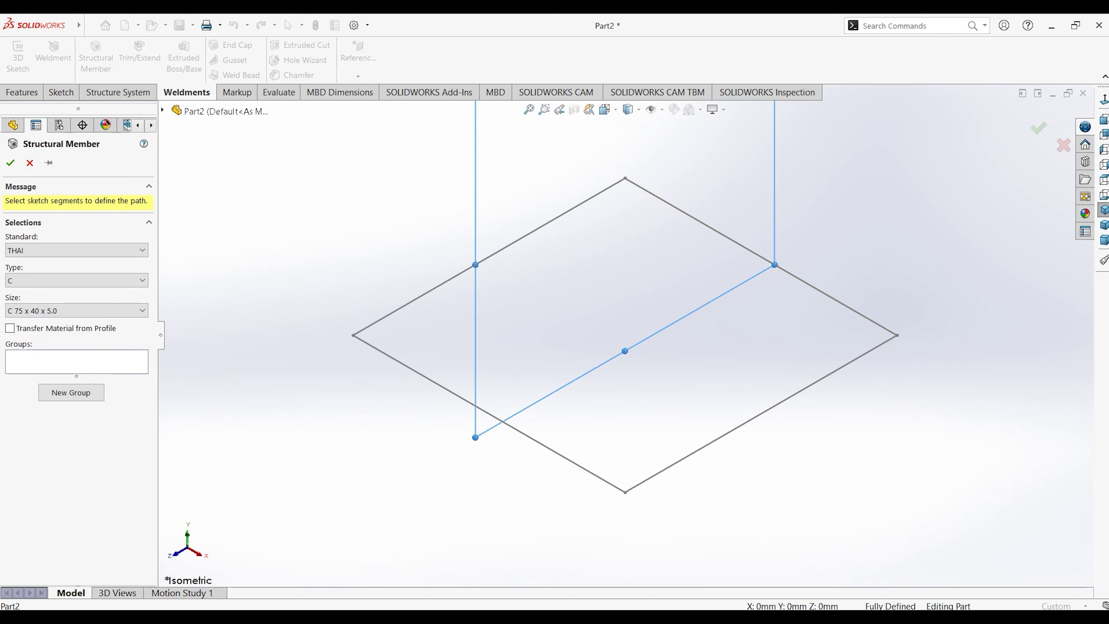
Step: Apply the C-channel along all four square edges and return to isometric view
click(786, 275)
click(786, 398)
click(489, 413)
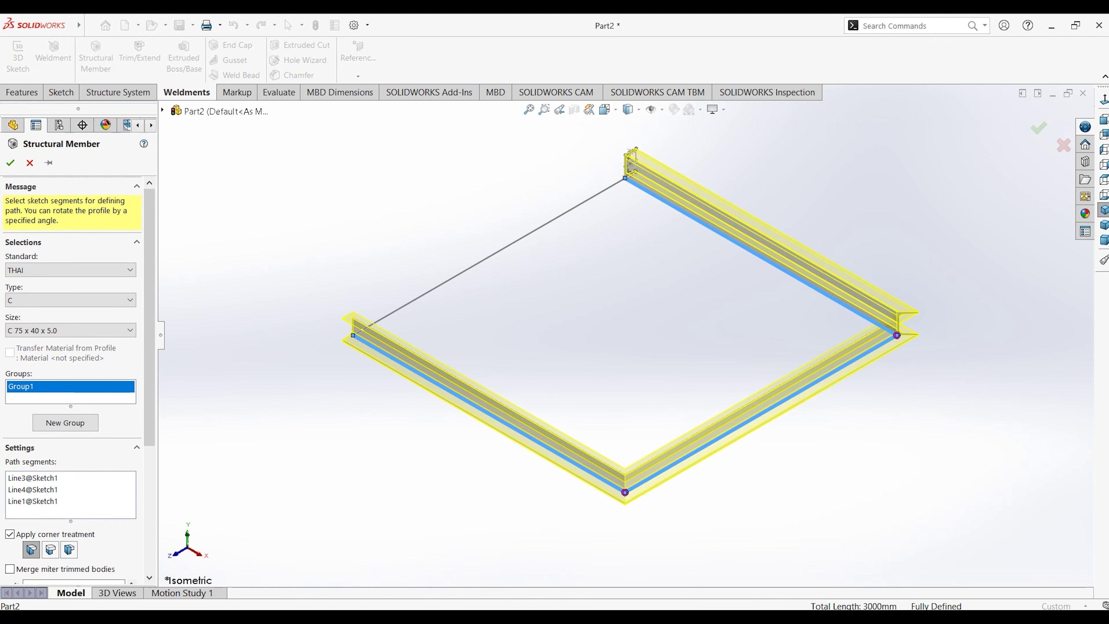
click(489, 256)
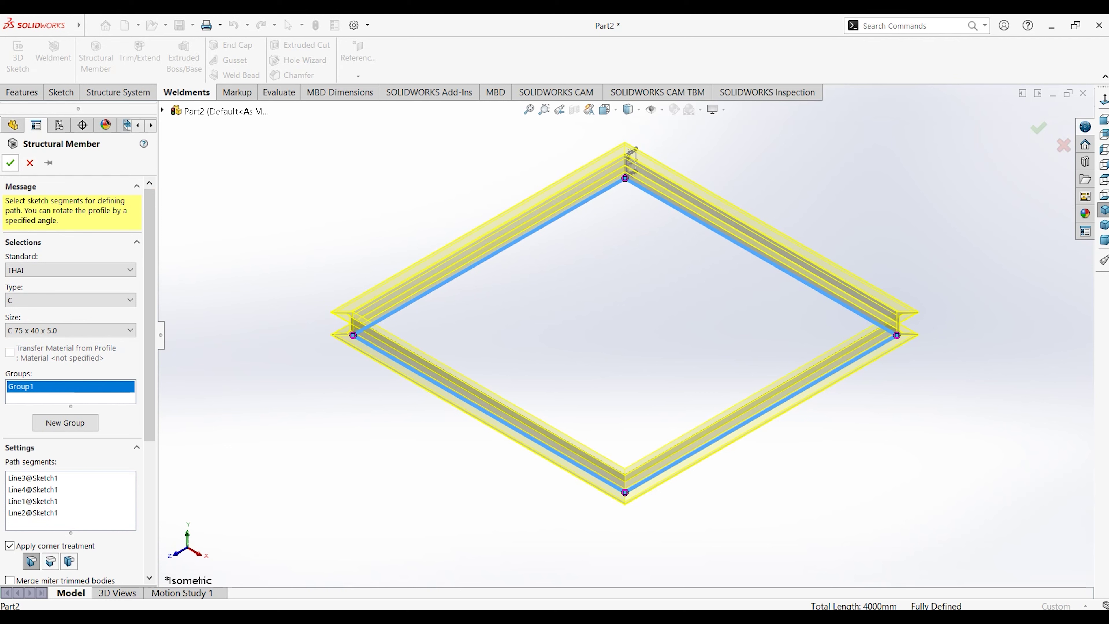
key(Return)
scroll(646, 332, up, 2)
scroll(646, 332, down, 5)
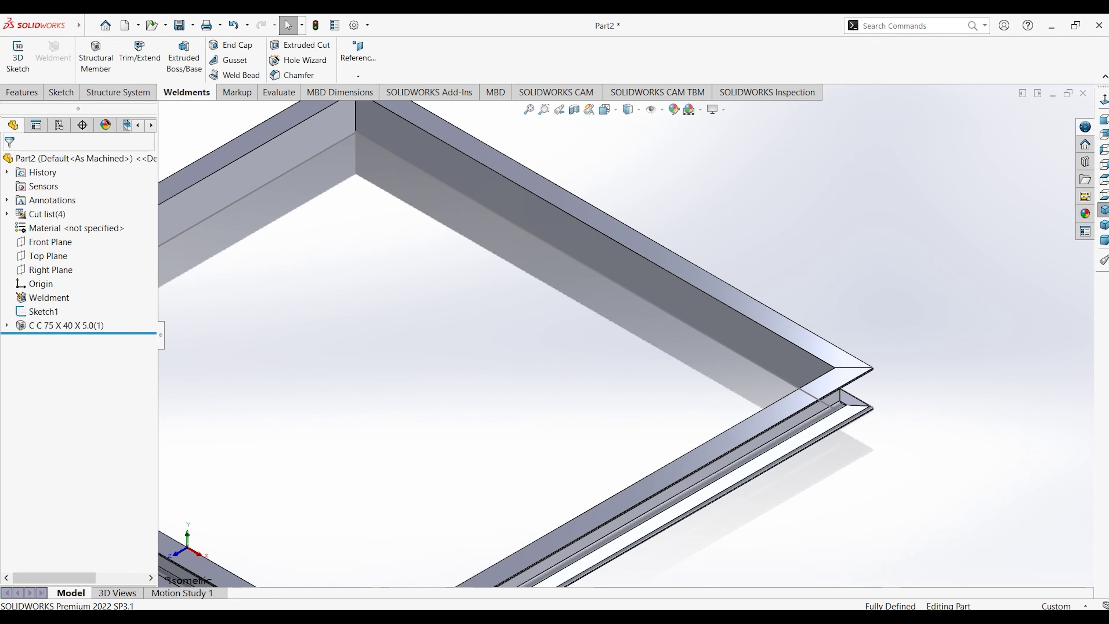
scroll(495, 358, up, 3)
click(713, 109)
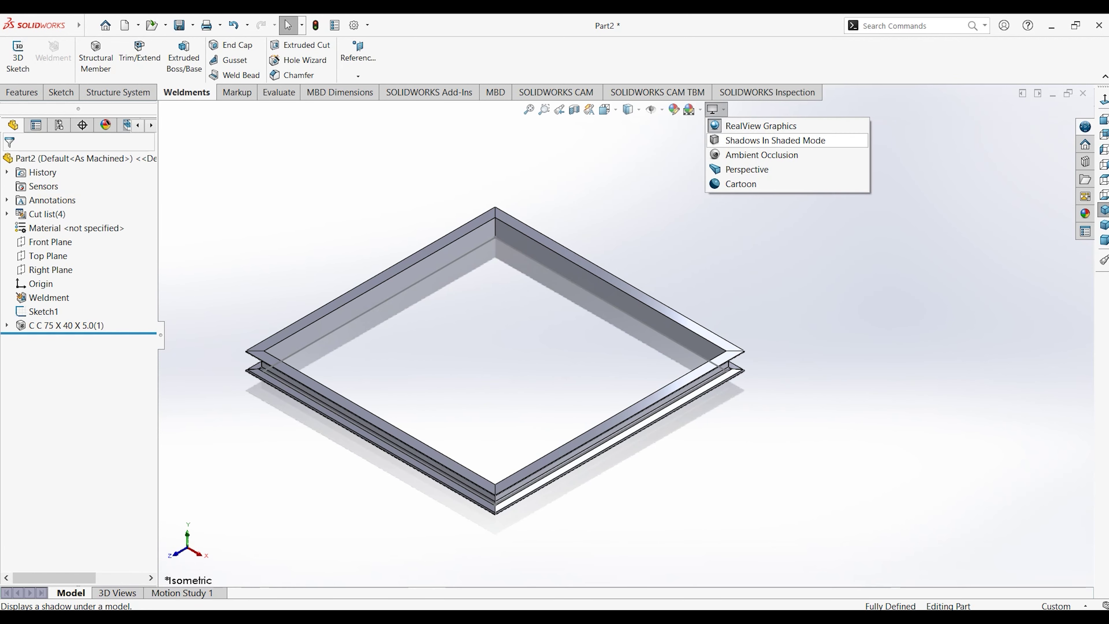
middle_drag(495, 358, 567, 306)
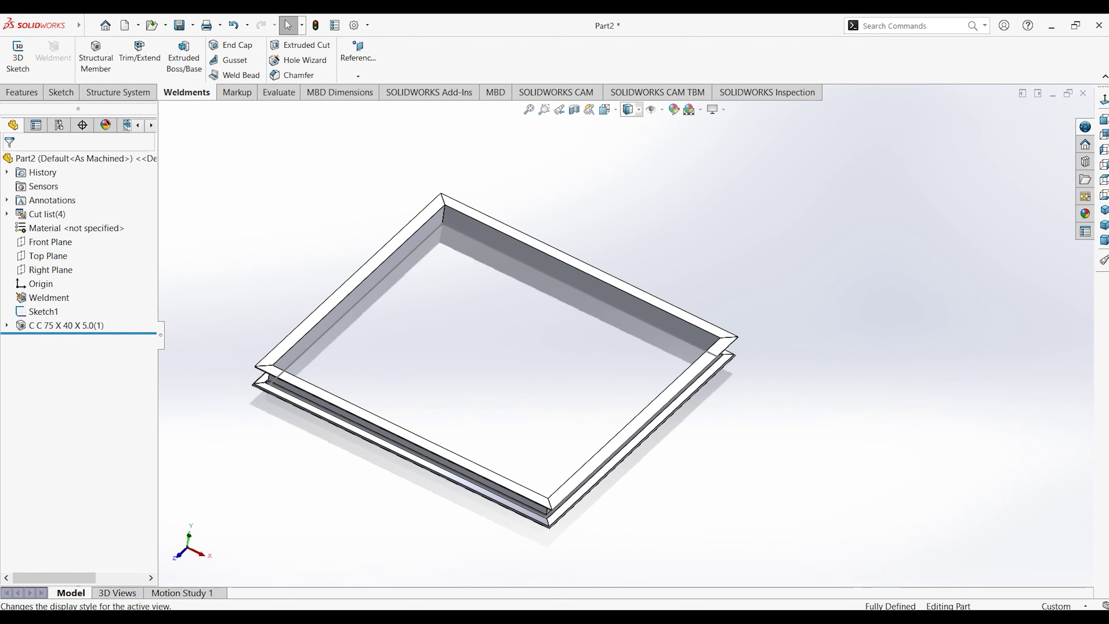
key(ctrl+7)
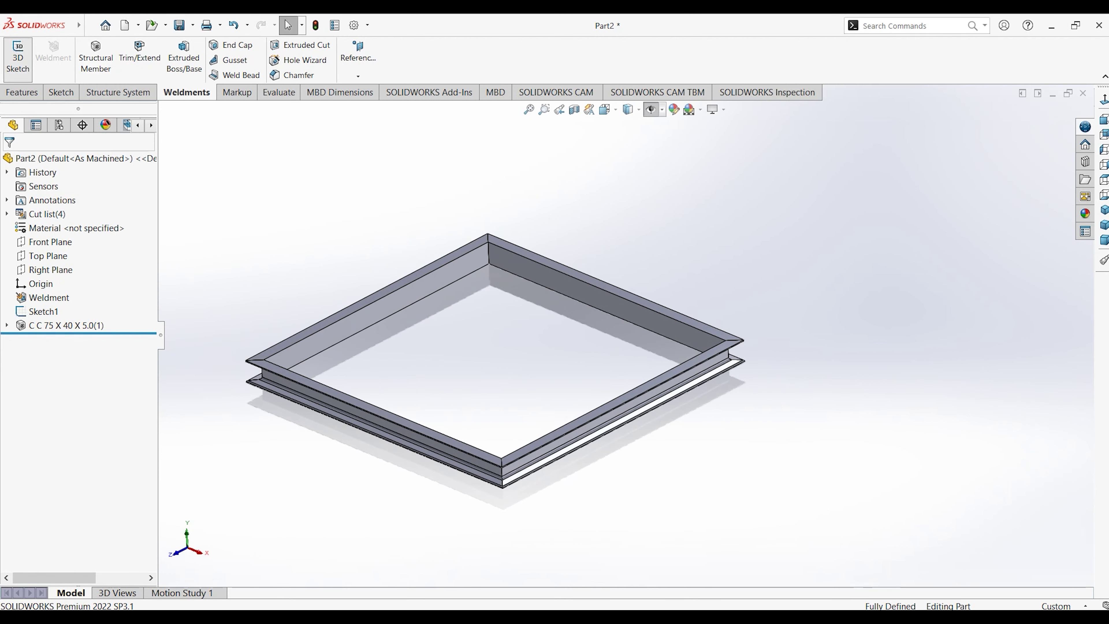
click(17, 59)
Step: Draw one 3D line across the frame between opposite channels and exit the sketch
key(l)
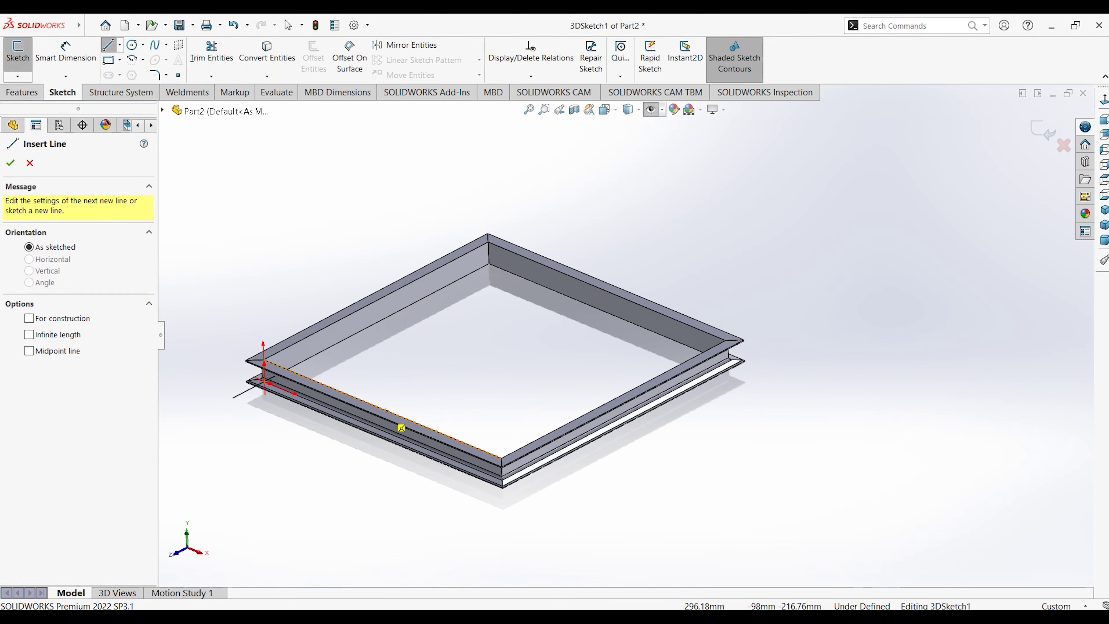
click(382, 408)
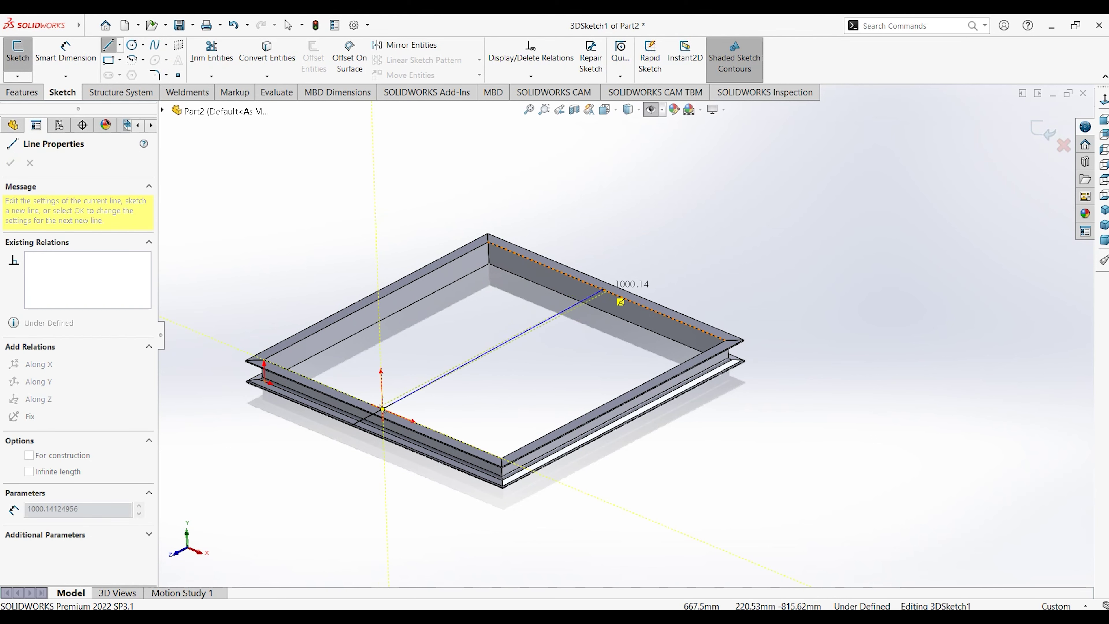
click(607, 291)
key(Escape)
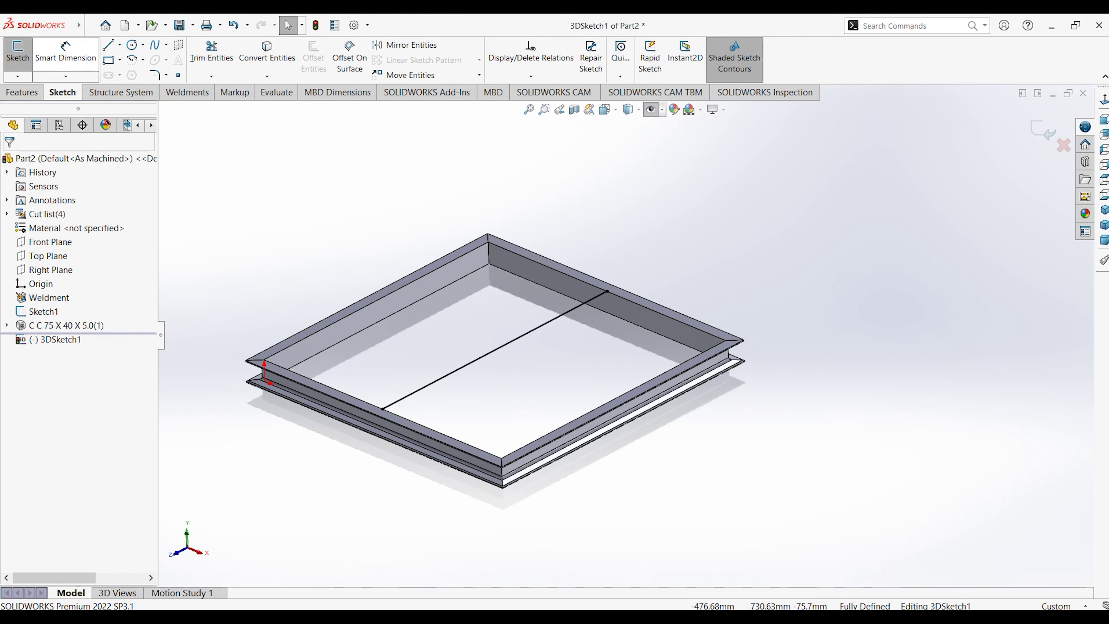
click(121, 92)
click(1043, 130)
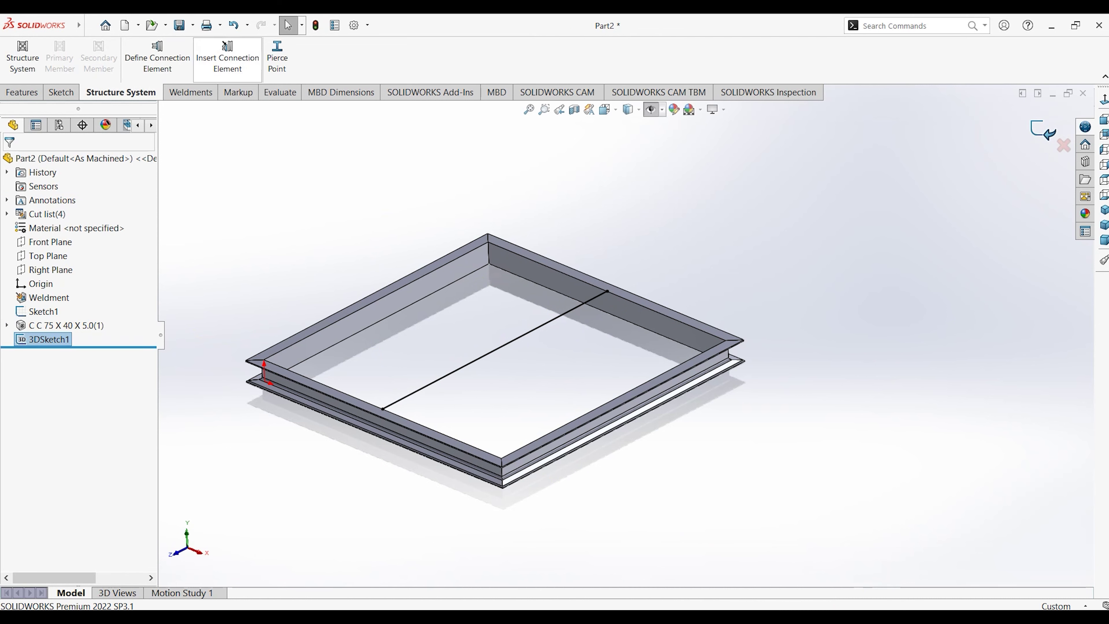
Step: Start a structural member with THAI standard, FB type, size FB-25x3t
click(187, 92)
click(96, 57)
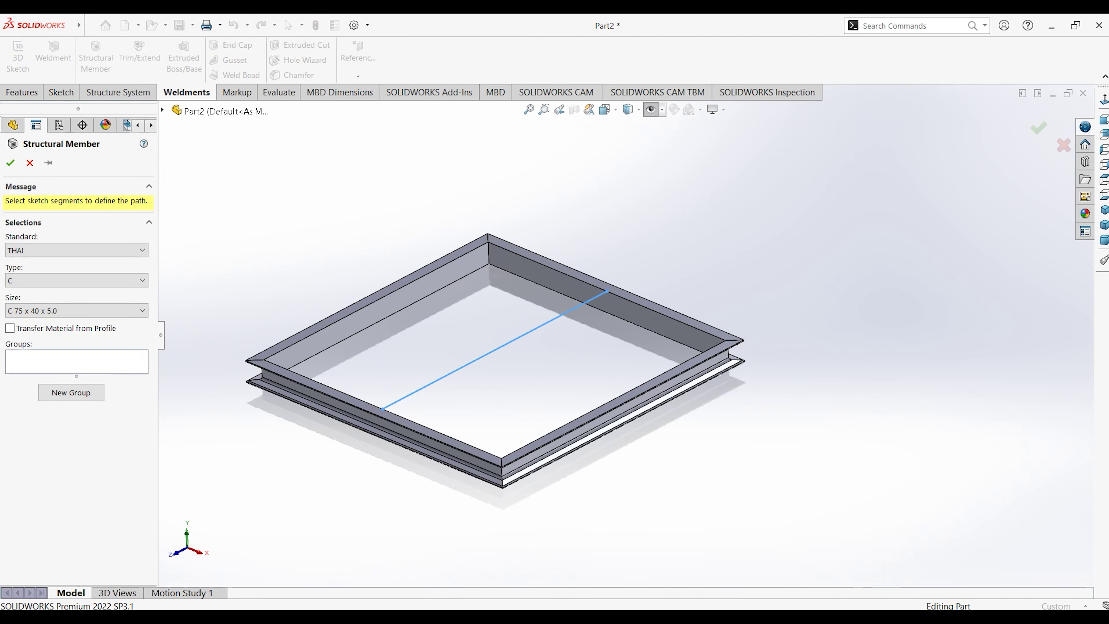
click(142, 249)
click(142, 281)
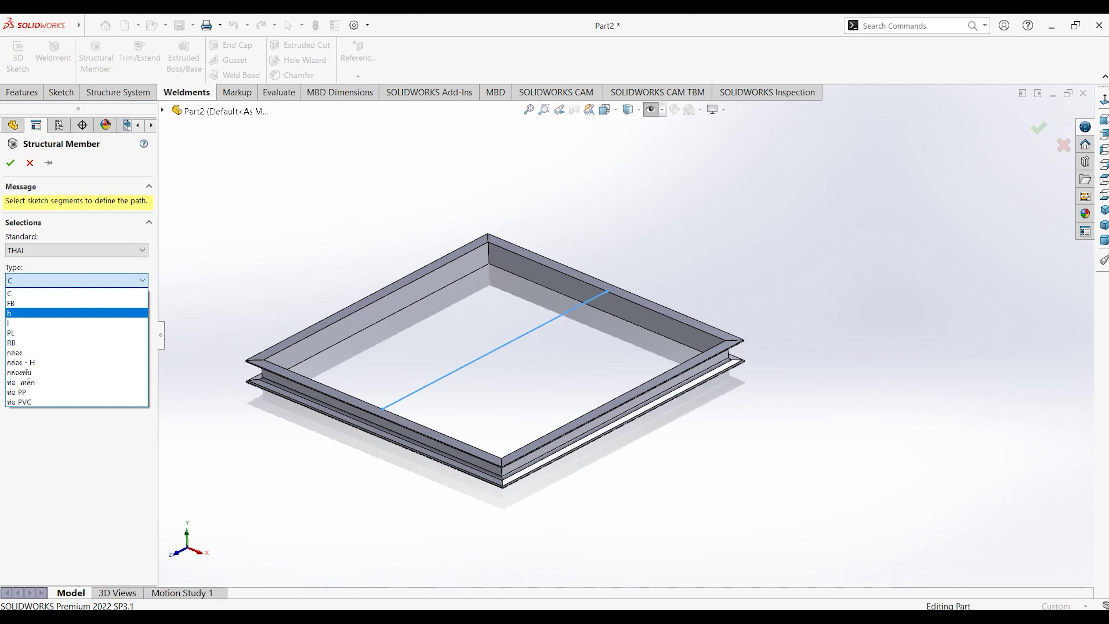
click(11, 303)
click(142, 309)
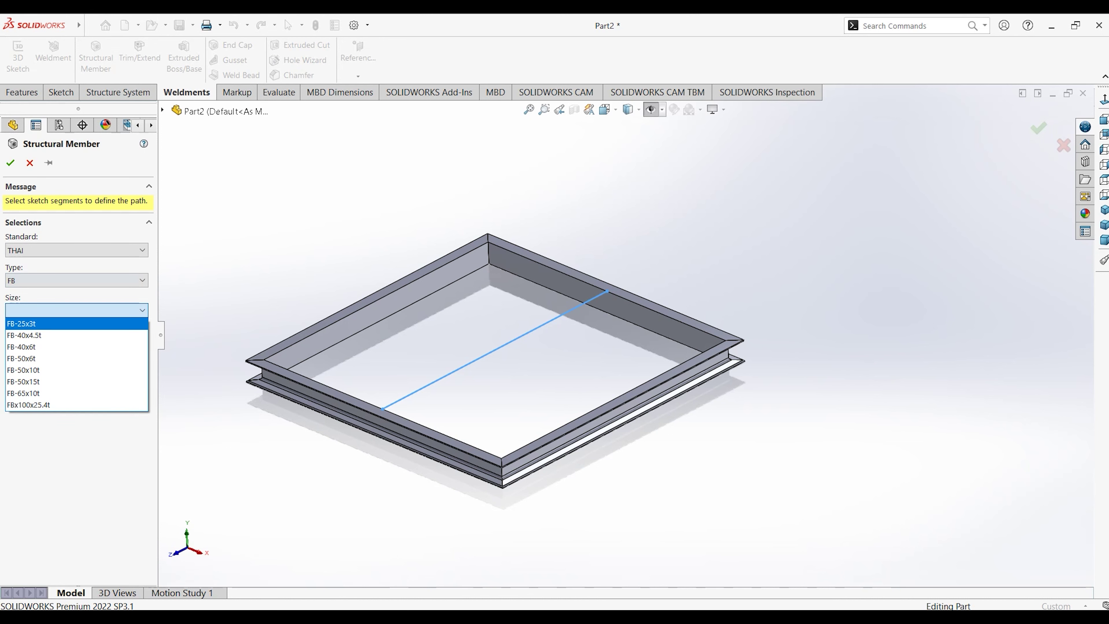
click(21, 323)
Step: Run the flat bar along the cross line, locating its profile corner on the path point
click(495, 350)
scroll(355, 428, down, 5)
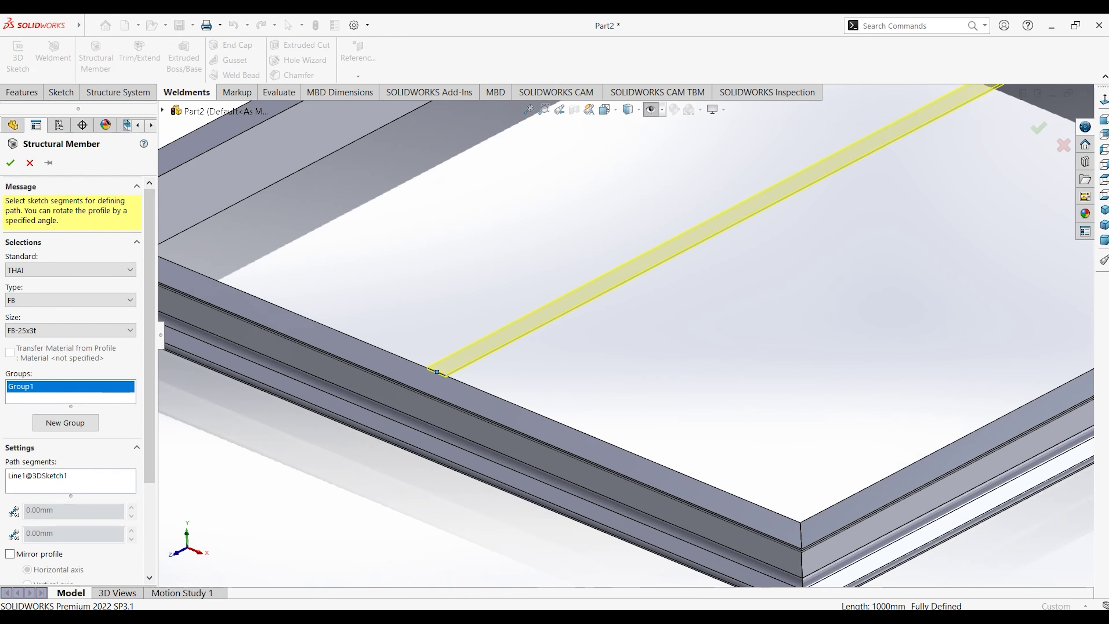
scroll(476, 362, down, 3)
scroll(175, 472, down, 2)
scroll(75, 380, down, 2)
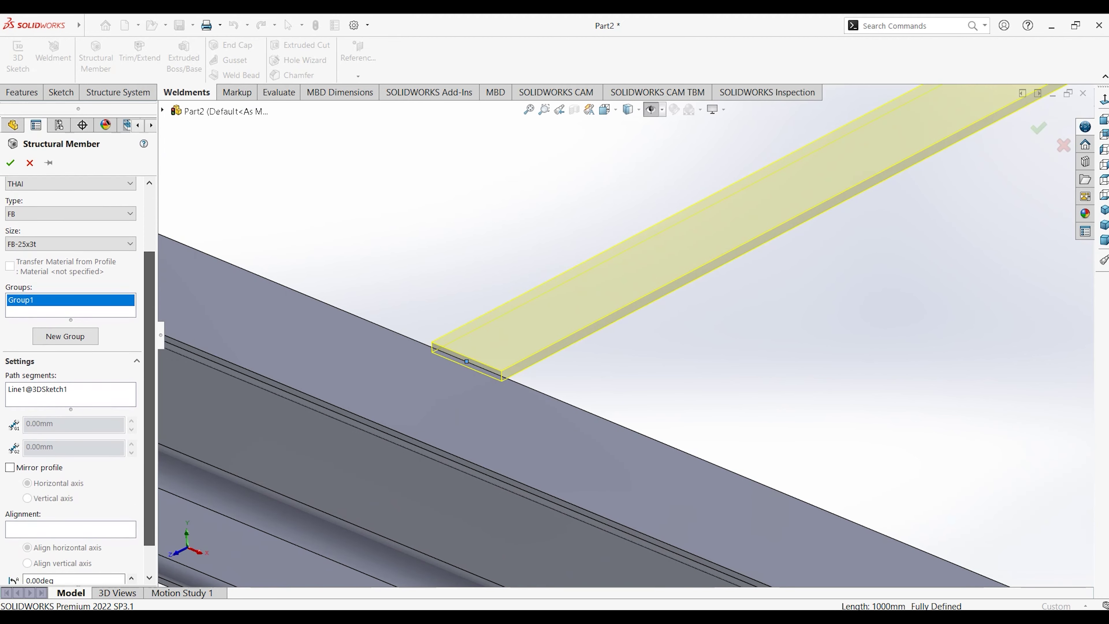
scroll(74, 380, down, 1)
click(71, 568)
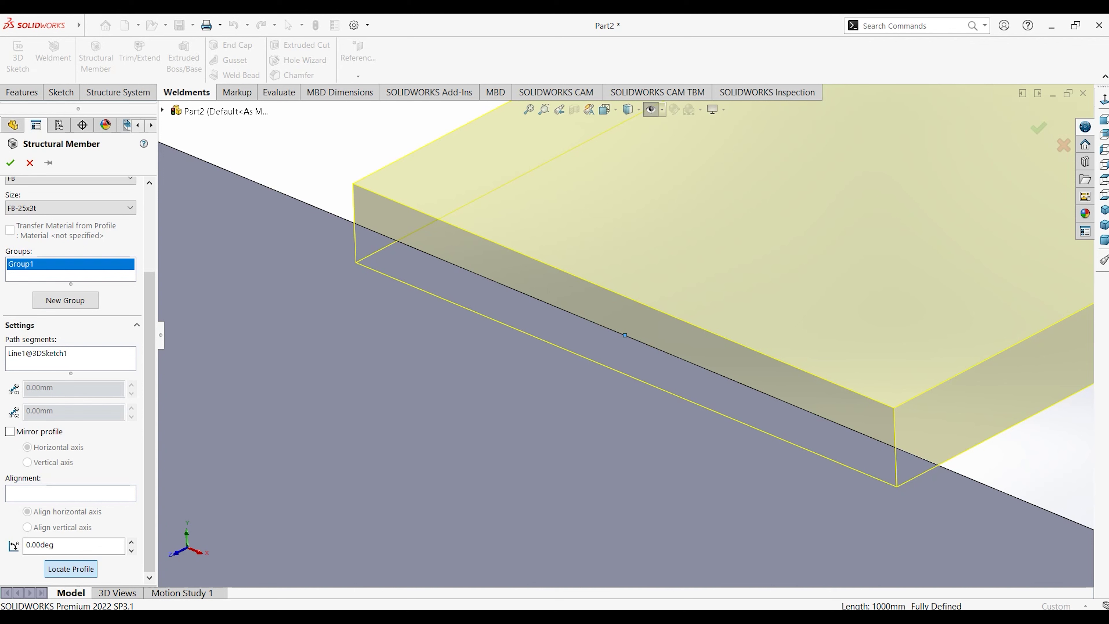
click(894, 408)
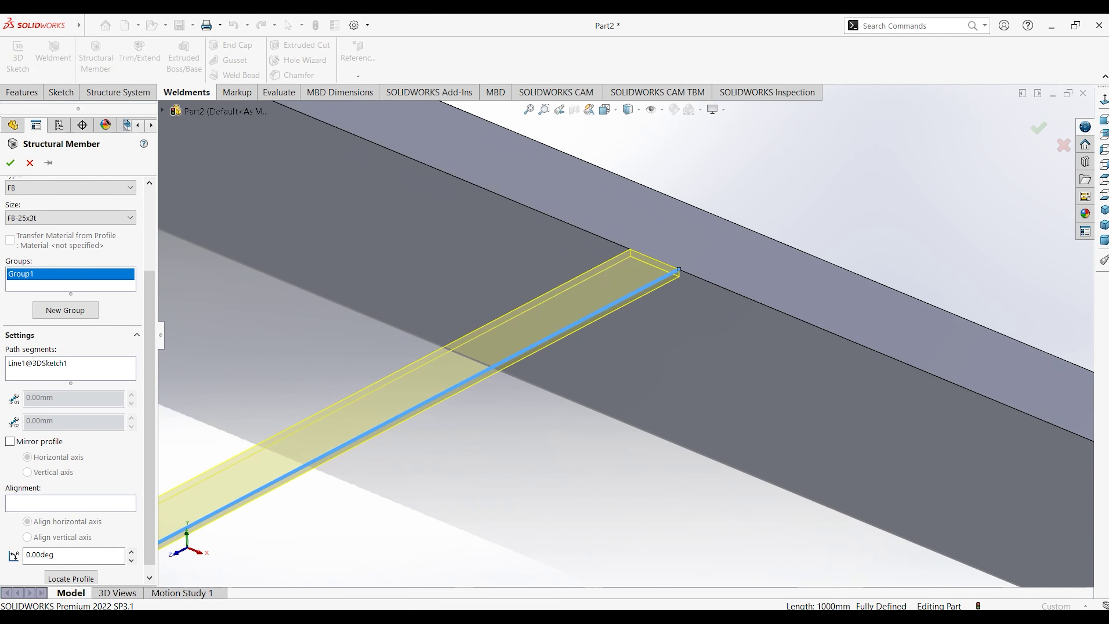
scroll(339, 477, down, 10)
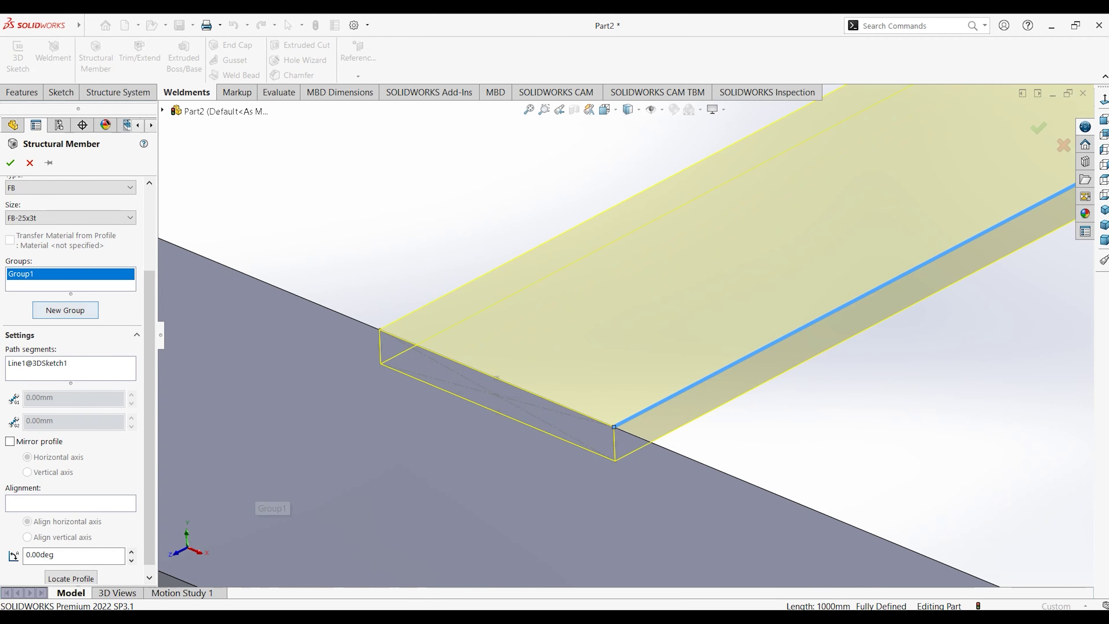
scroll(400, 442, down, 4)
scroll(401, 442, down, 1)
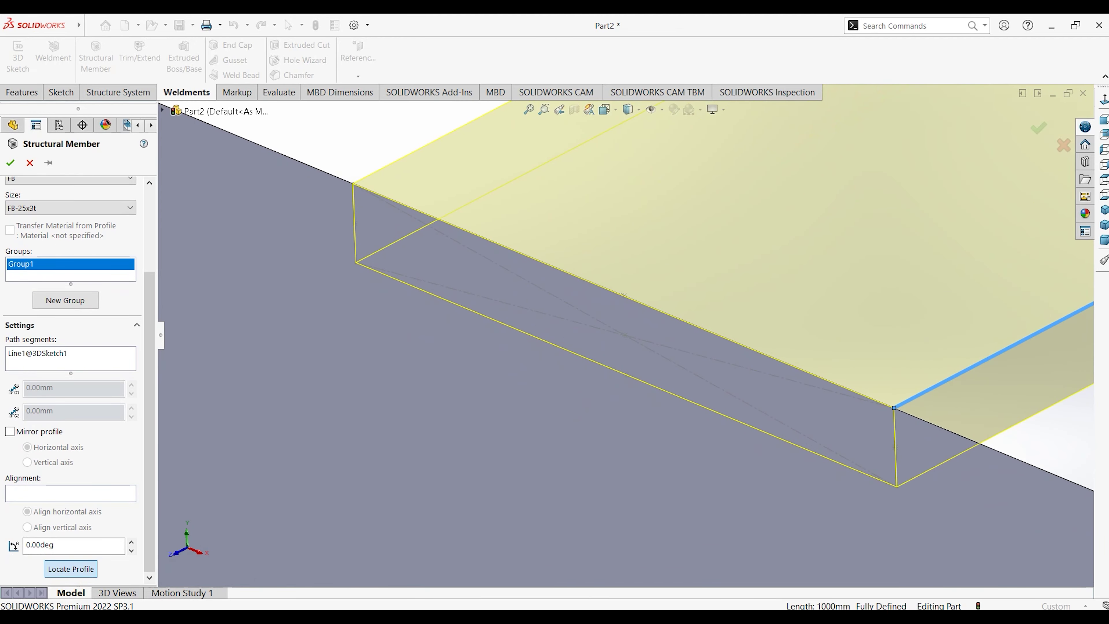
scroll(624, 341, up, 5)
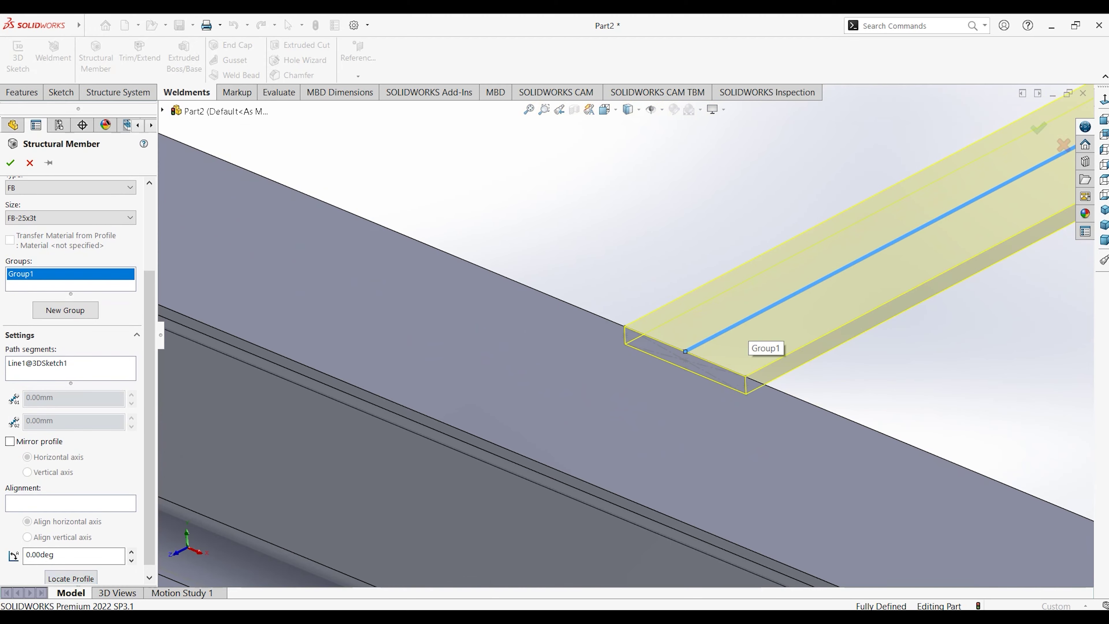
scroll(622, 262, up, 2)
scroll(622, 262, up, 2)
scroll(623, 262, up, 1)
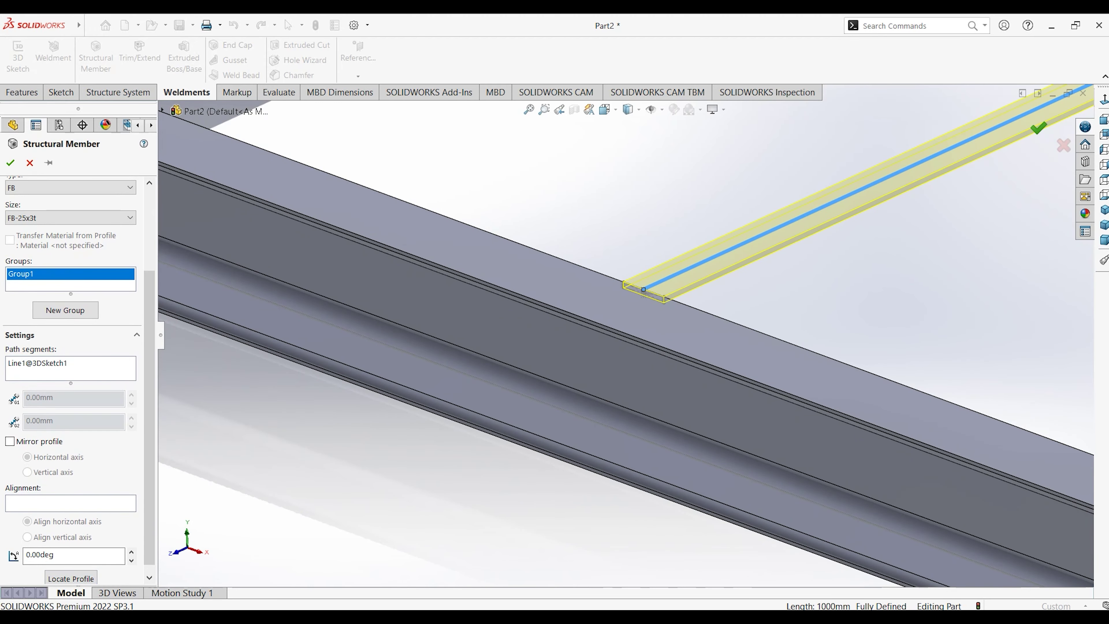
key(Return)
scroll(698, 284, up, 3)
scroll(698, 284, up, 3)
scroll(698, 284, up, 2)
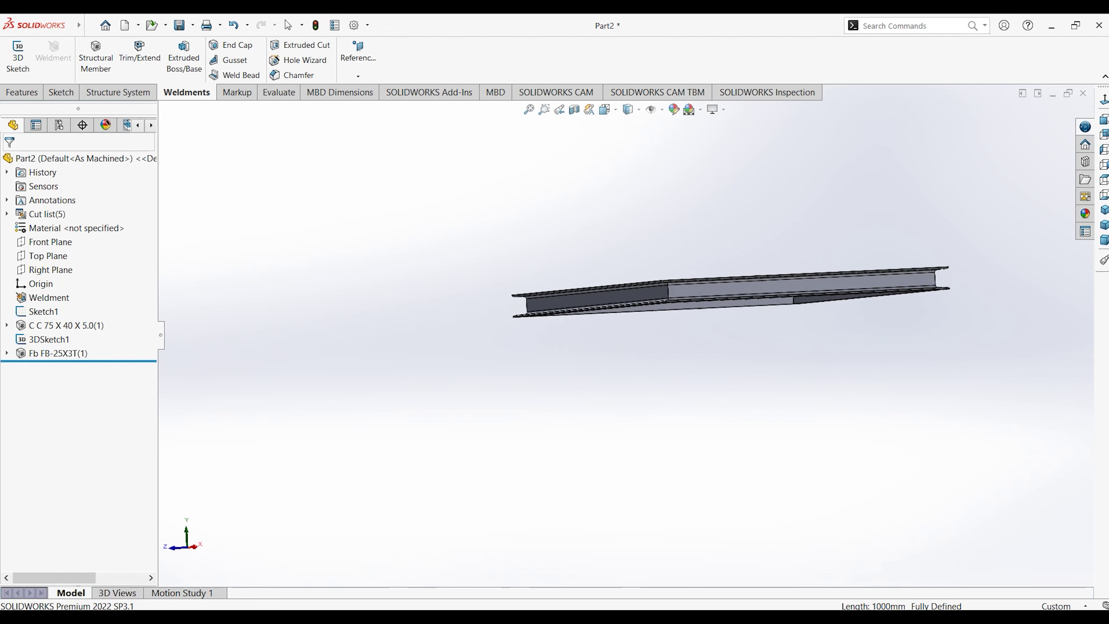
mouse_move(720, 298)
middle_down()
mouse_move(699, 271)
mouse_move(742, 245)
mouse_move(716, 279)
mouse_move(725, 288)
mouse_move(716, 245)
mouse_move(738, 293)
middle_up()
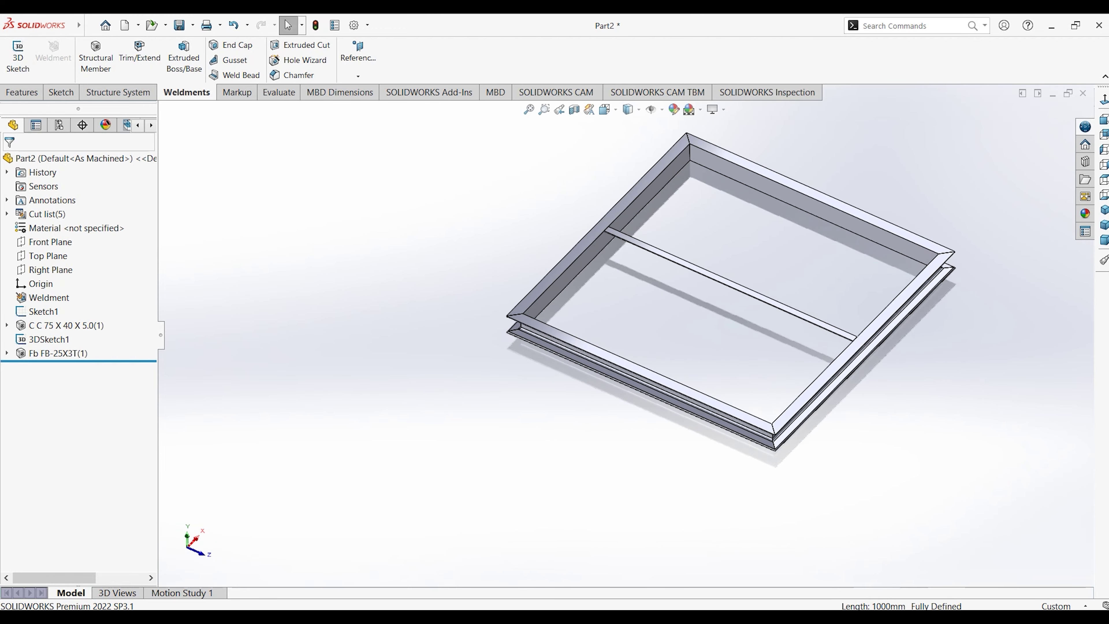
Step: In a new 3D sketch, draw a vertical line rising from a frame corner
click(18, 58)
key(l)
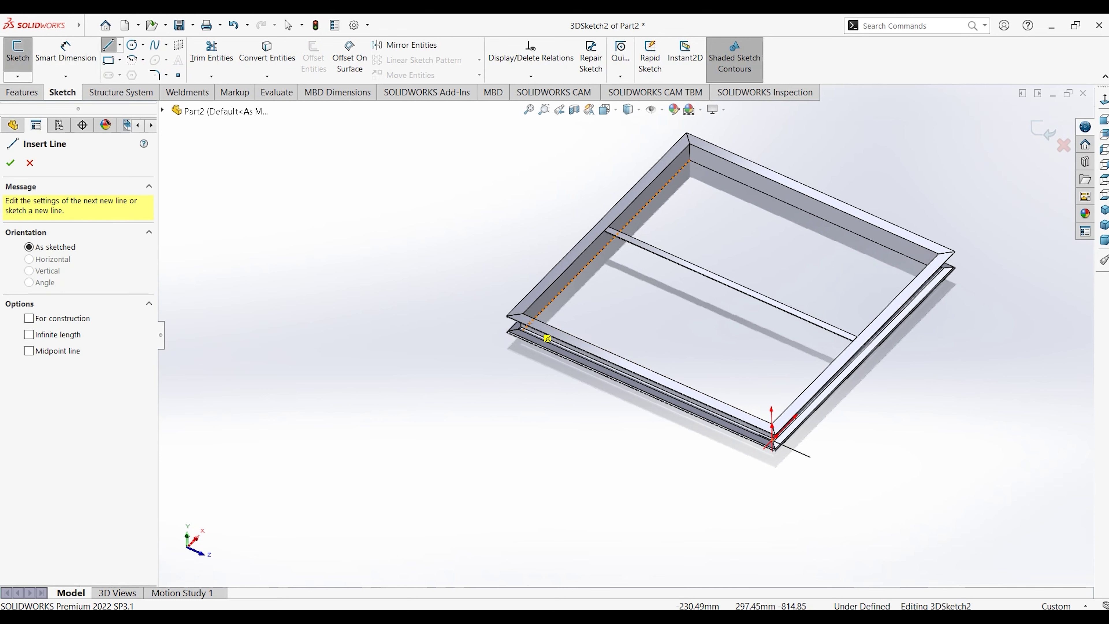
click(523, 313)
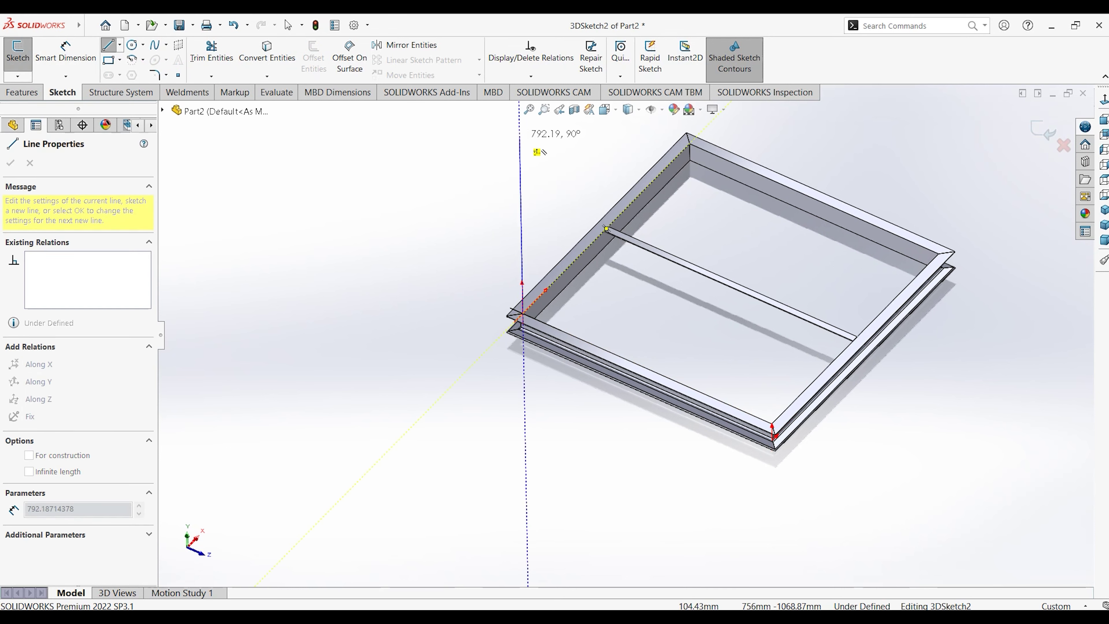
click(519, 139)
key(Escape)
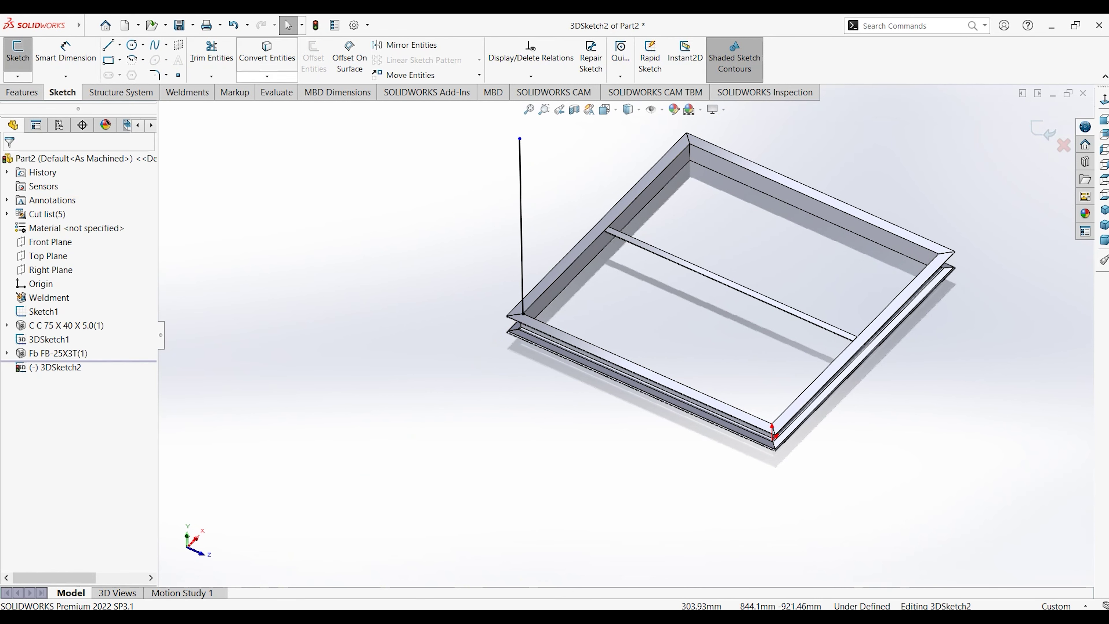
click(187, 92)
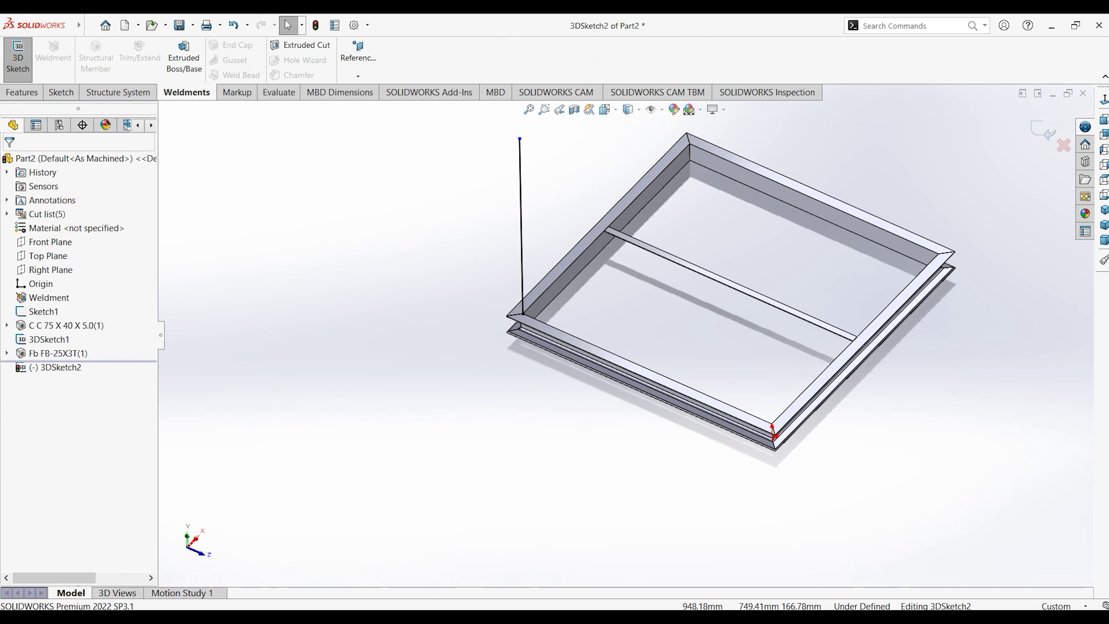
Step: Start an L-angle structural member on the vertical corner line
click(17, 57)
click(95, 57)
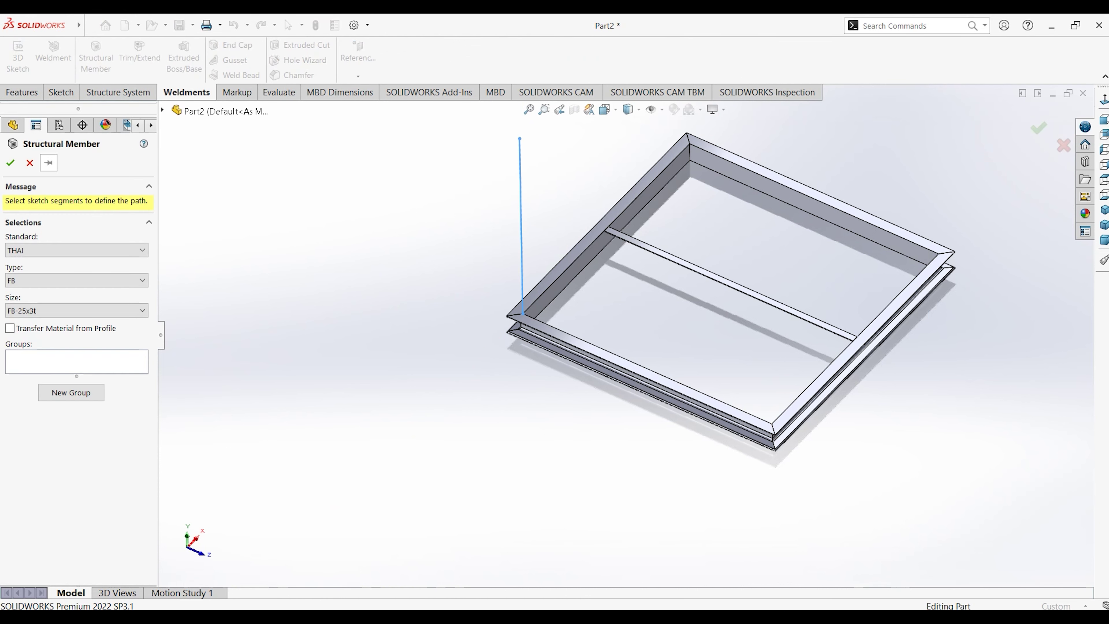
click(76, 280)
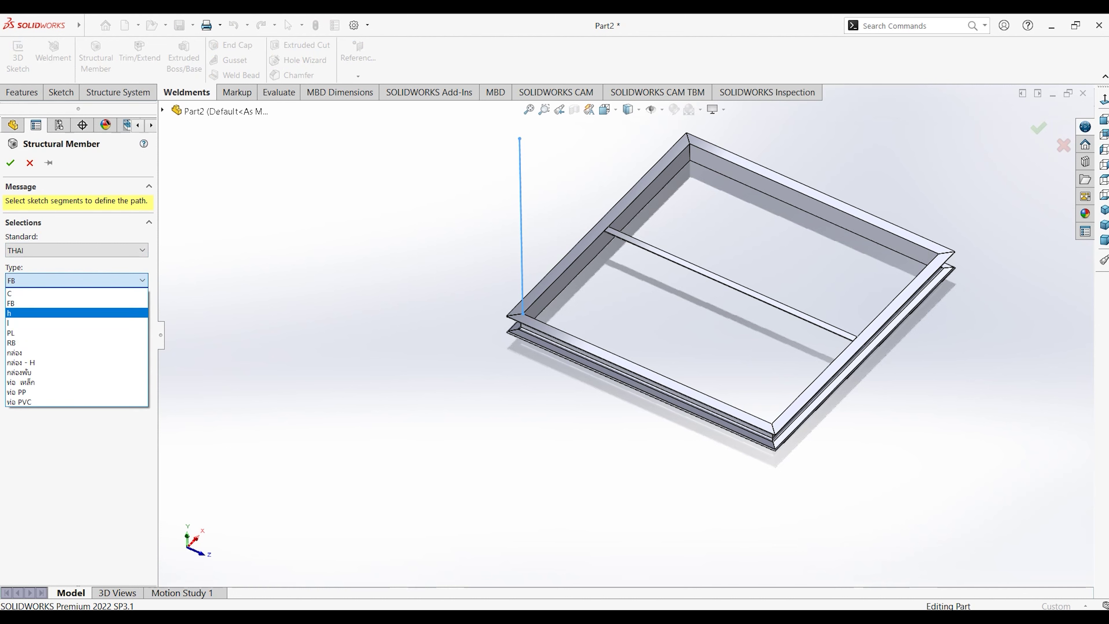
click(77, 313)
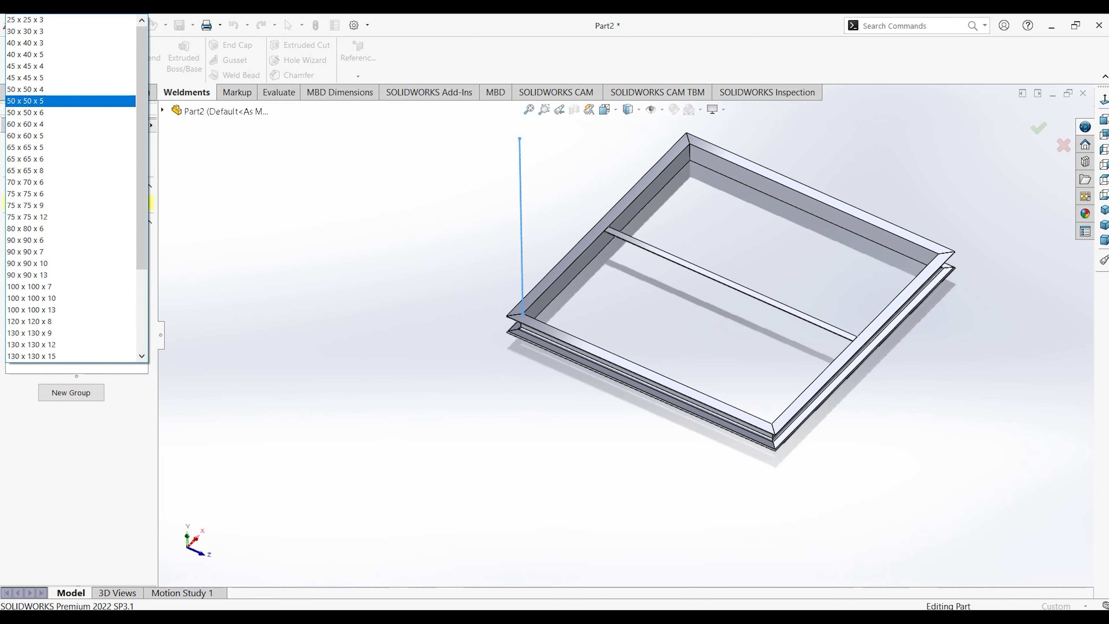
key(Return)
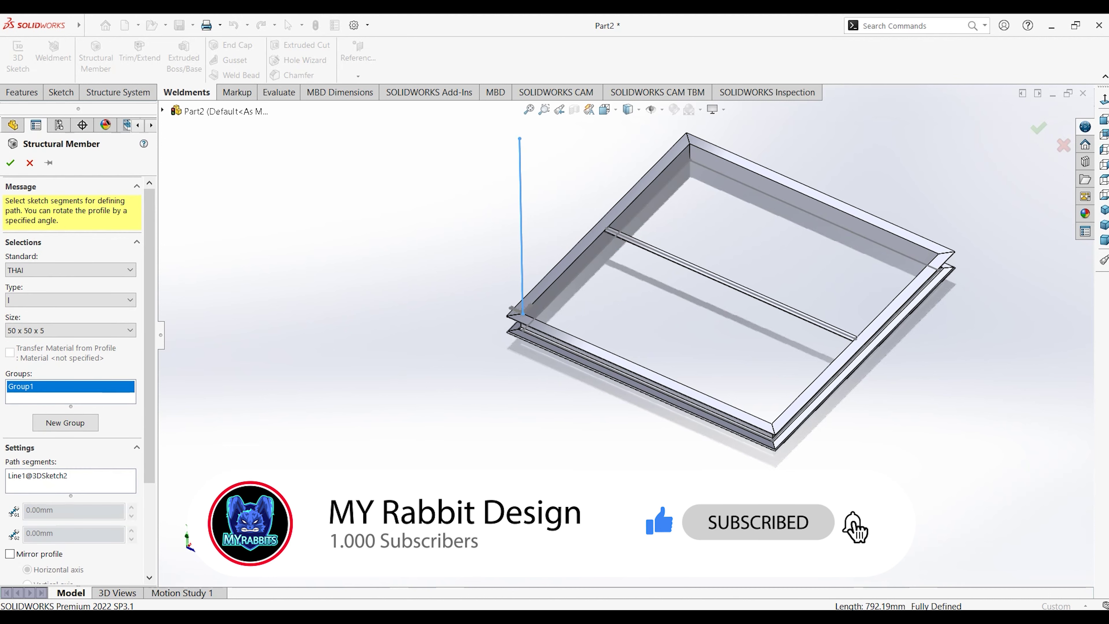
Step: Locate the profile corner on the path, resize to L 40 x 40 x 5, and confirm the post
scroll(586, 393, down, 3)
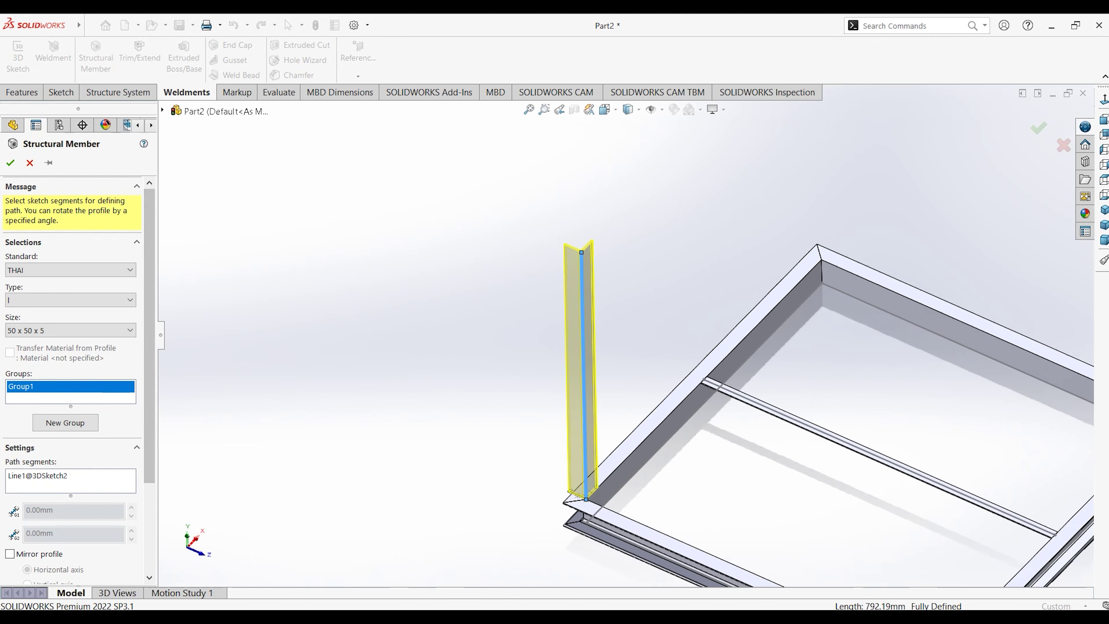
scroll(633, 546, down, 2)
scroll(633, 546, down, 2)
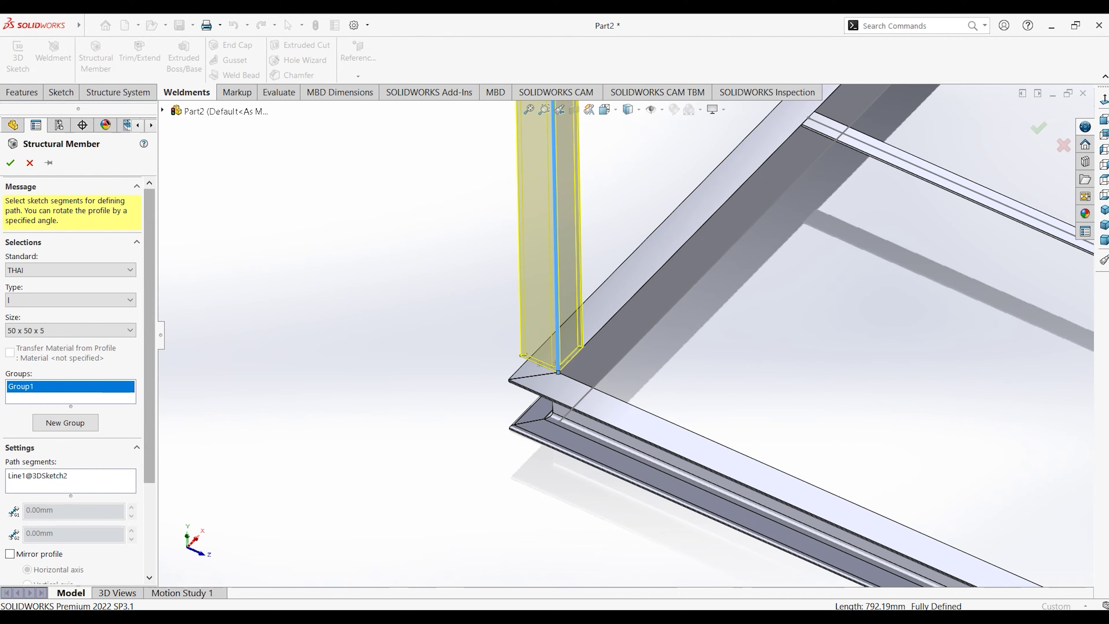
scroll(70, 372, down, 3)
click(71, 569)
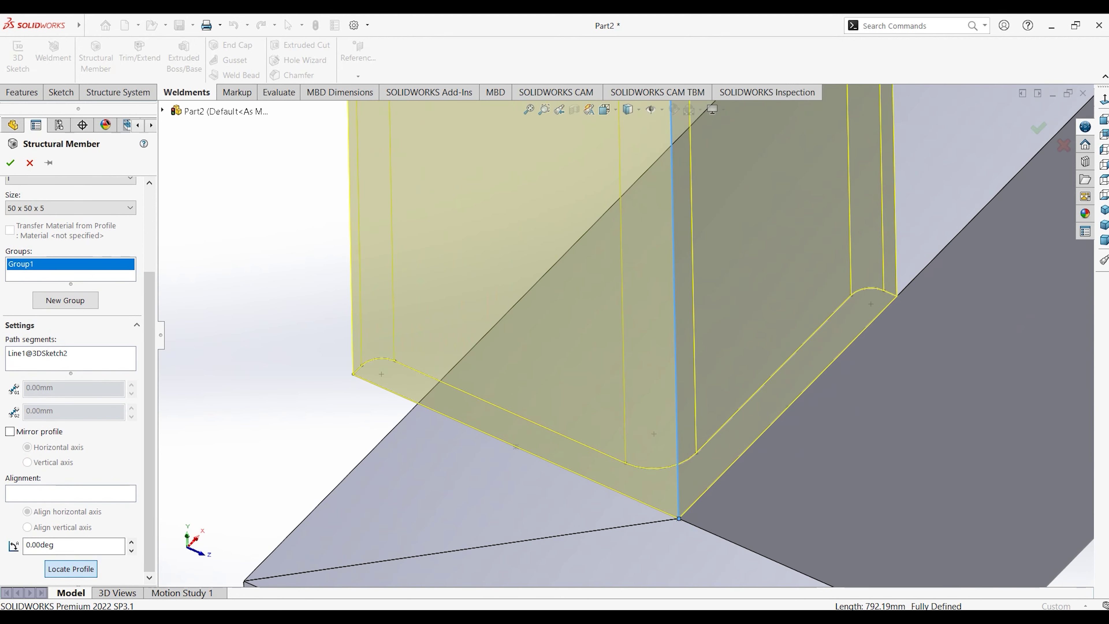
click(895, 296)
middle_drag(742, 349, 769, 332)
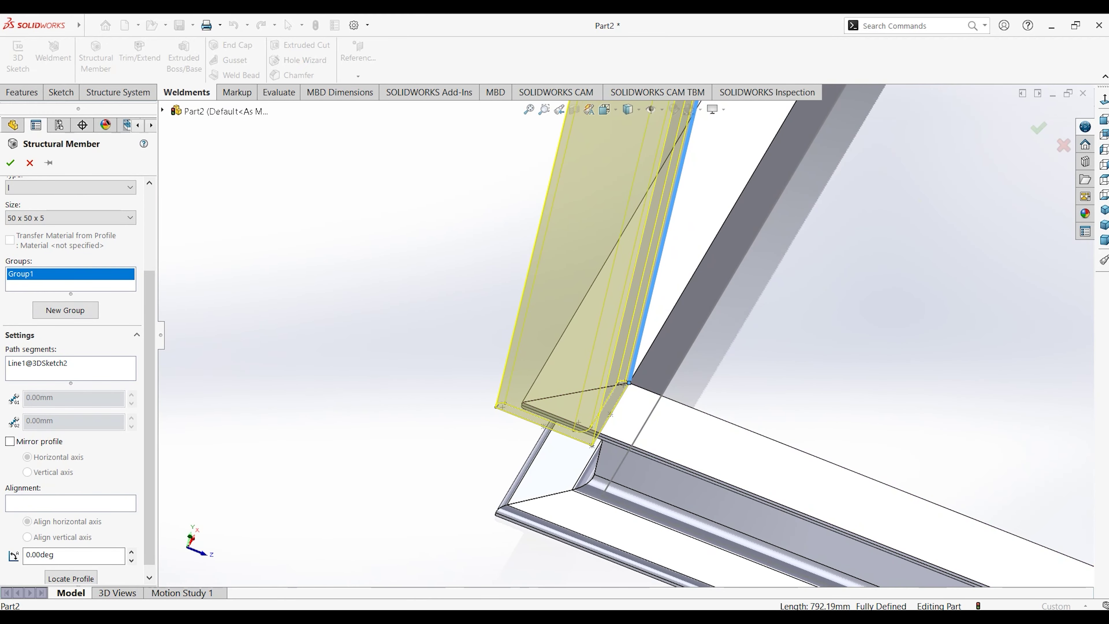
click(69, 217)
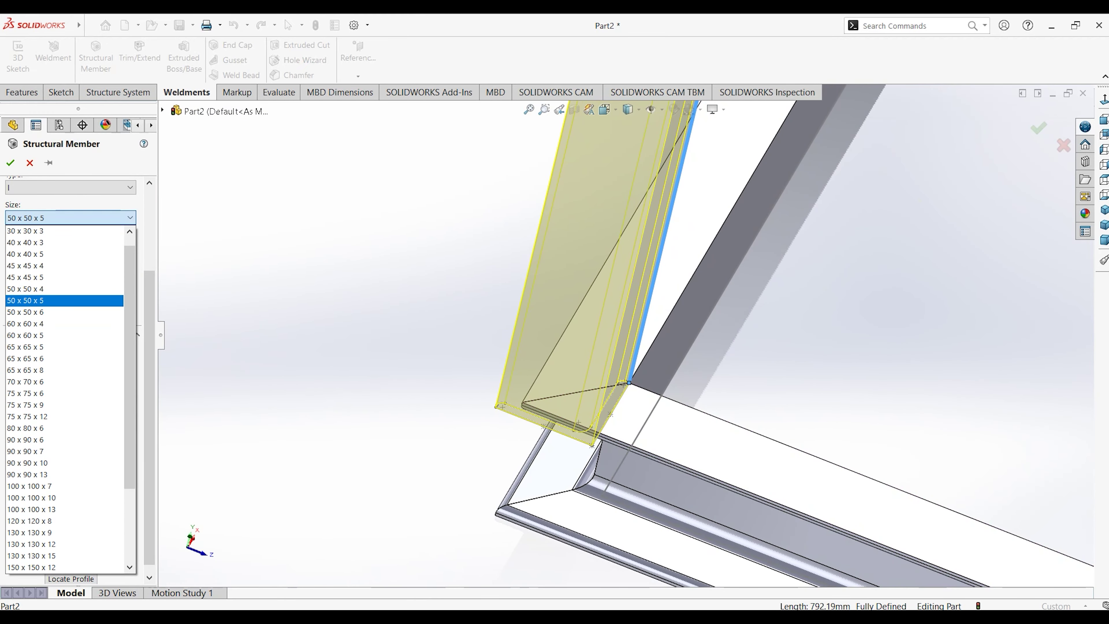
click(25, 254)
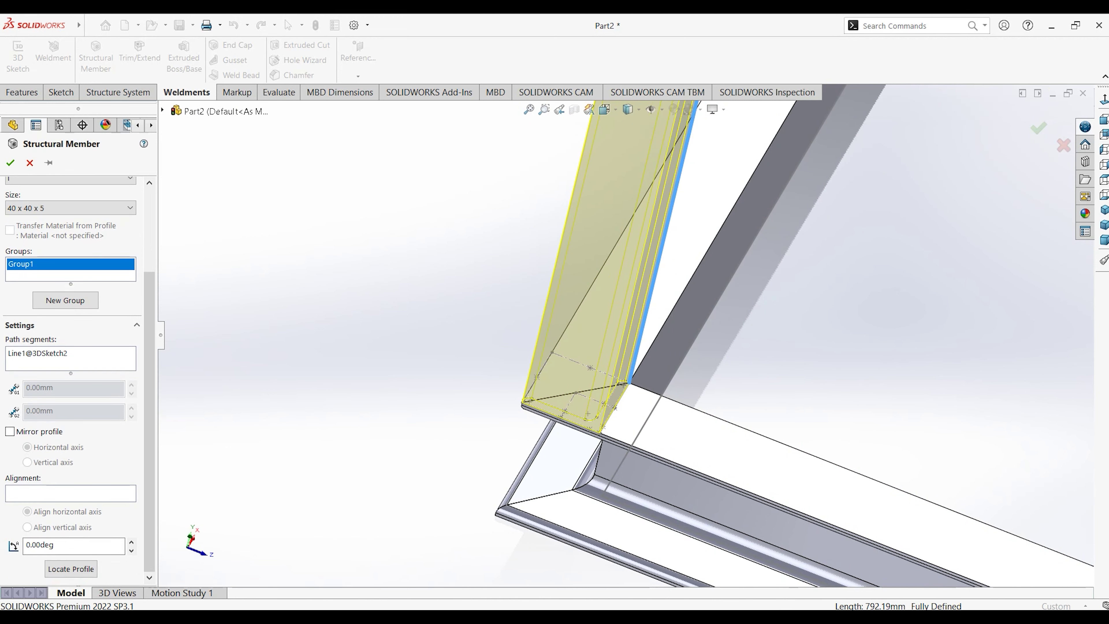
scroll(559, 432, down, 3)
click(10, 162)
scroll(666, 307, up, 3)
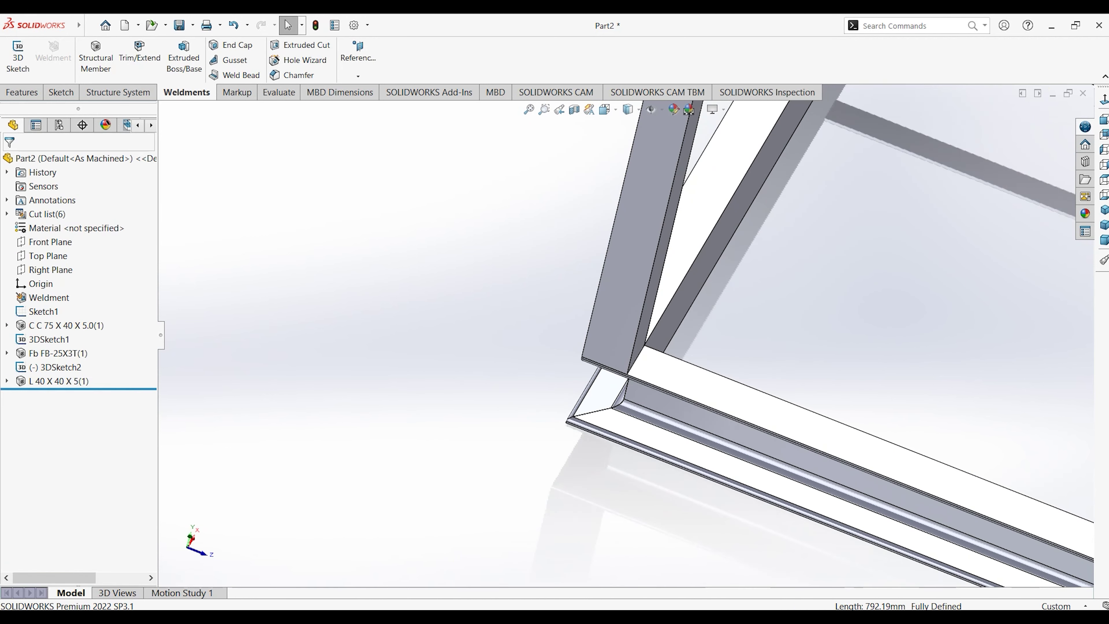
scroll(666, 308, up, 3)
scroll(666, 308, up, 2)
middle_drag(666, 307, 611, 332)
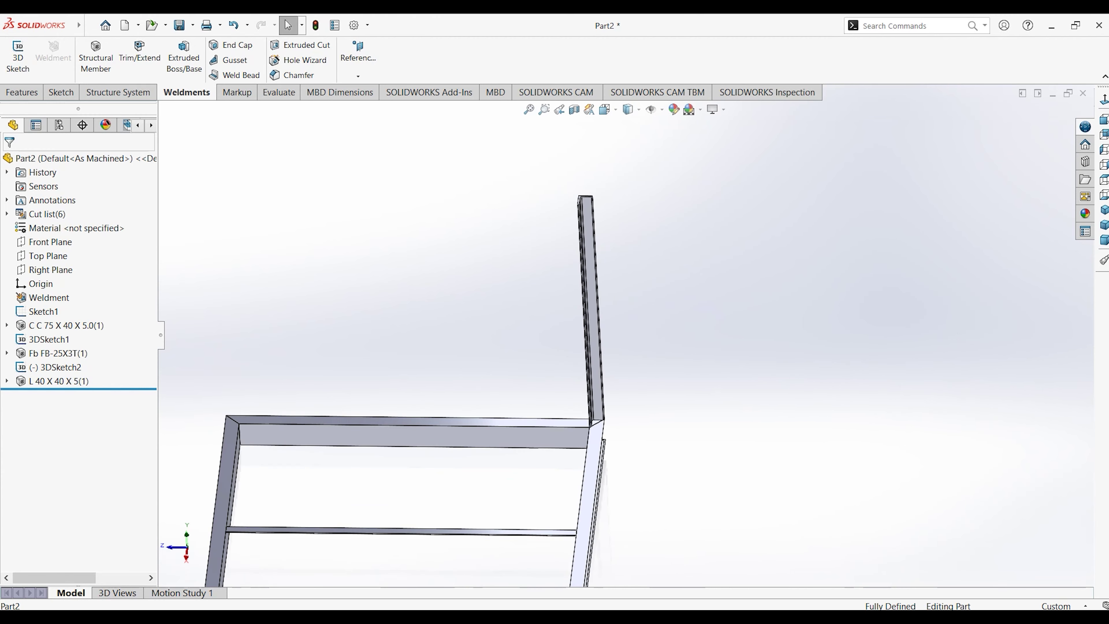
middle_drag(612, 333, 585, 332)
key(ctrl+7)
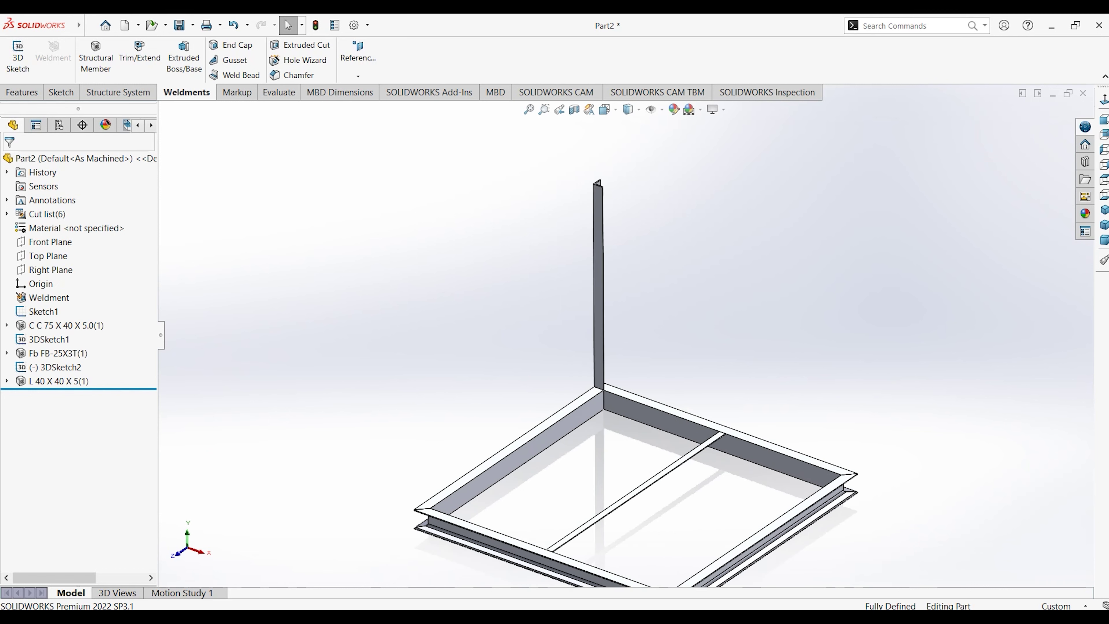
Step: Sketch a second upright line from the front frame rail, then start a Primary Member
click(17, 57)
key(l)
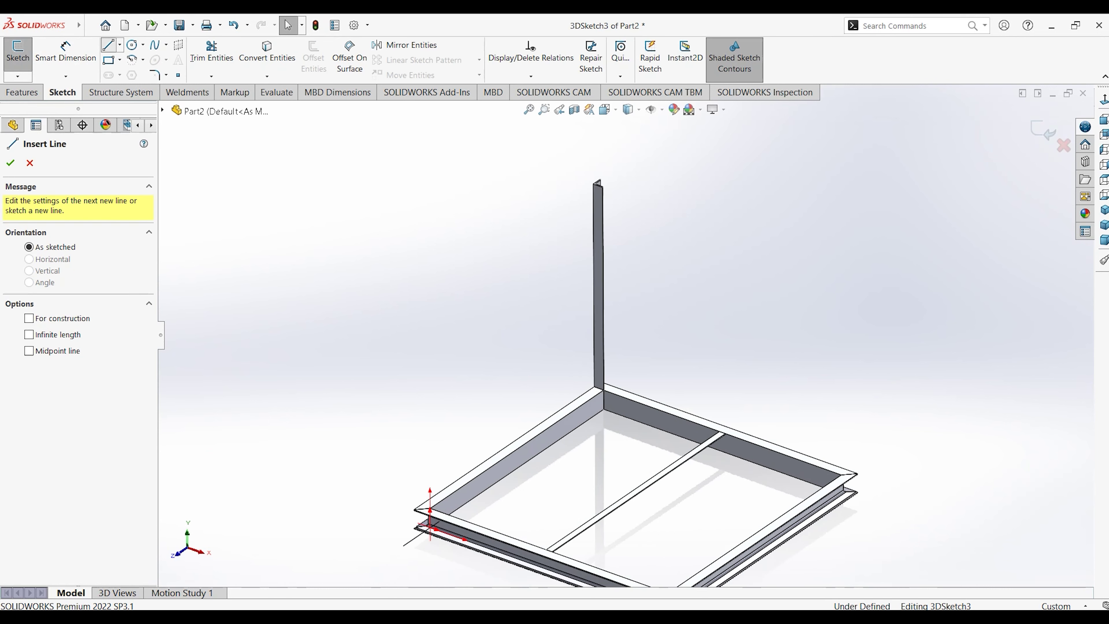
click(517, 449)
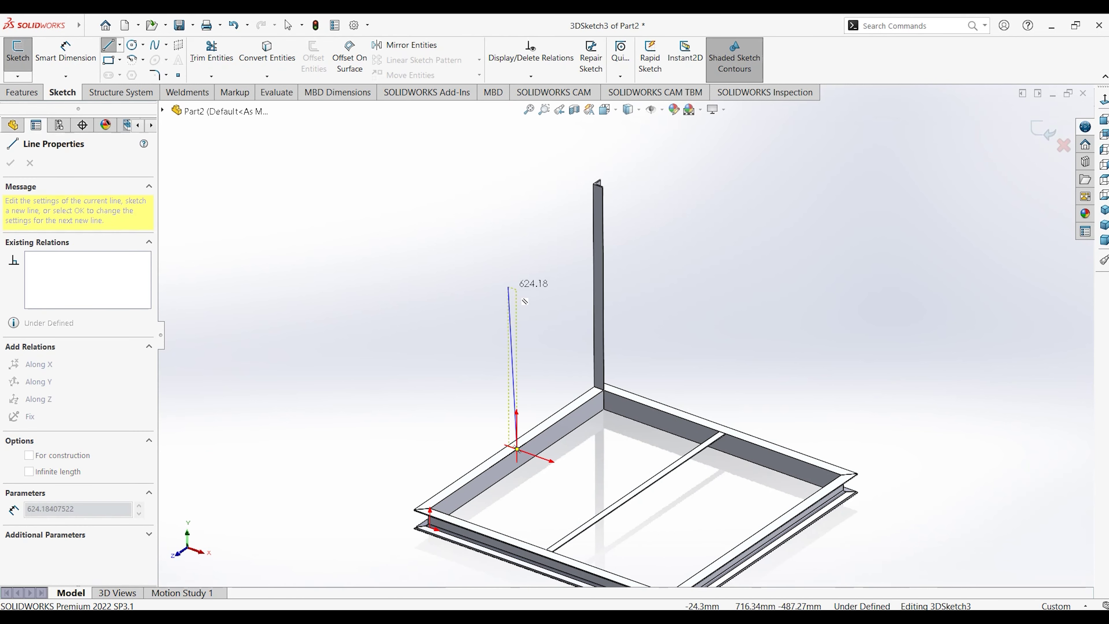
click(516, 252)
key(Escape)
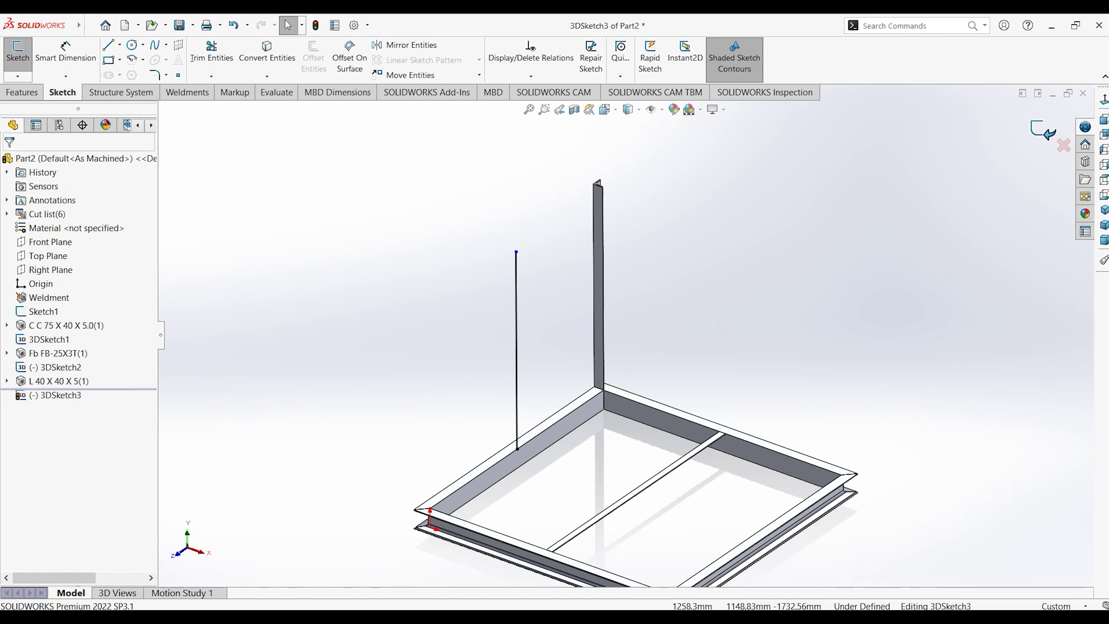
click(17, 54)
click(121, 92)
click(60, 56)
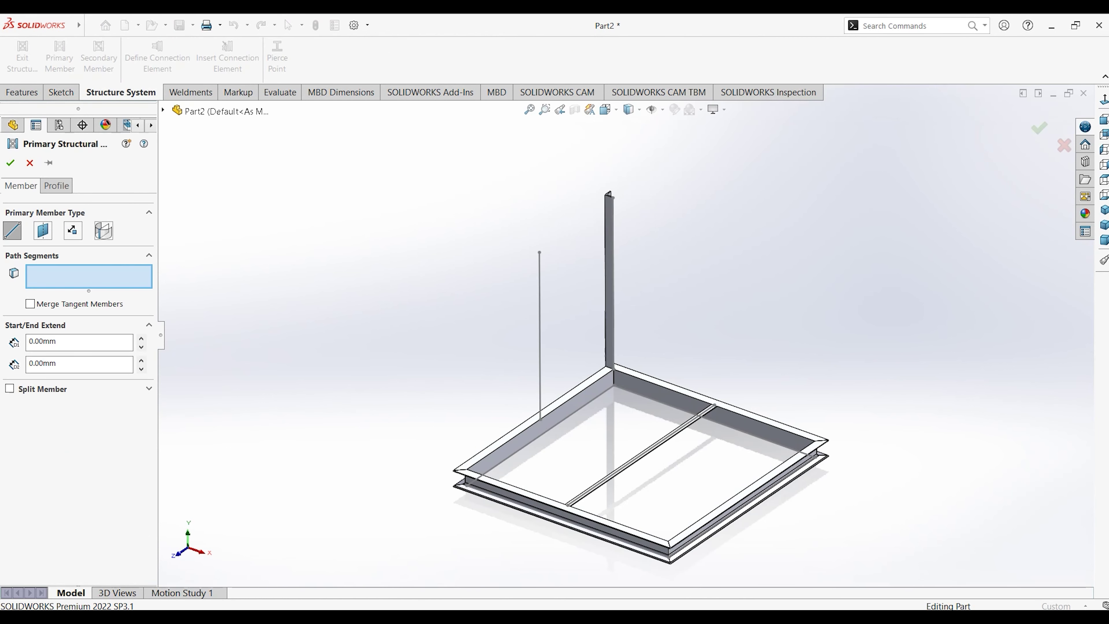
Step: Set the member profile to THAI standard, L-angle type, size 40 x 40 x 3
click(57, 186)
click(80, 244)
click(35, 345)
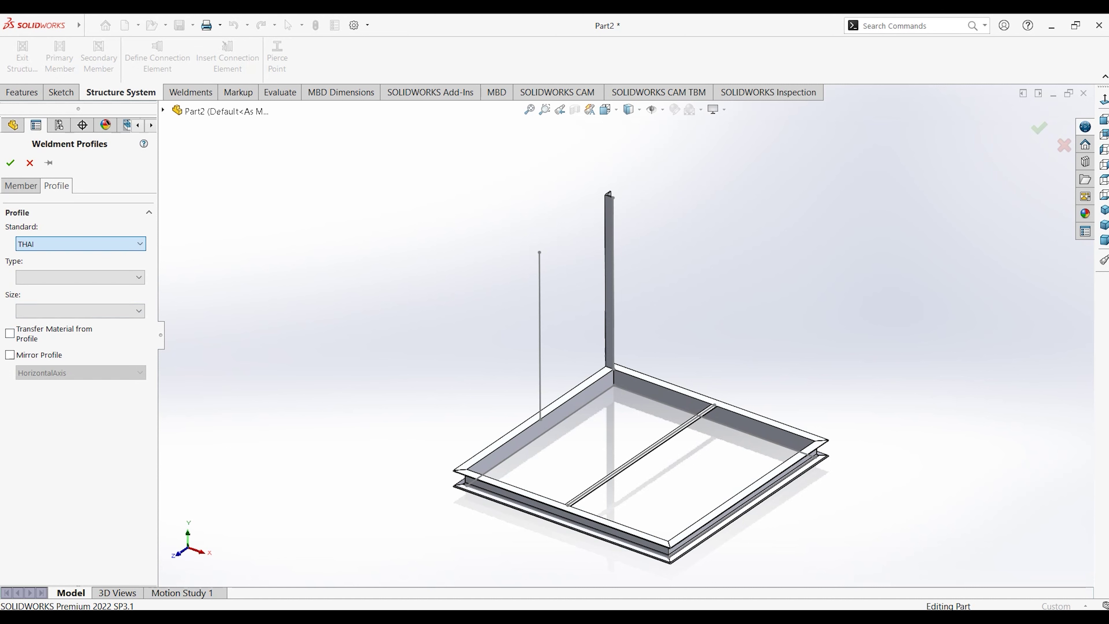
click(80, 277)
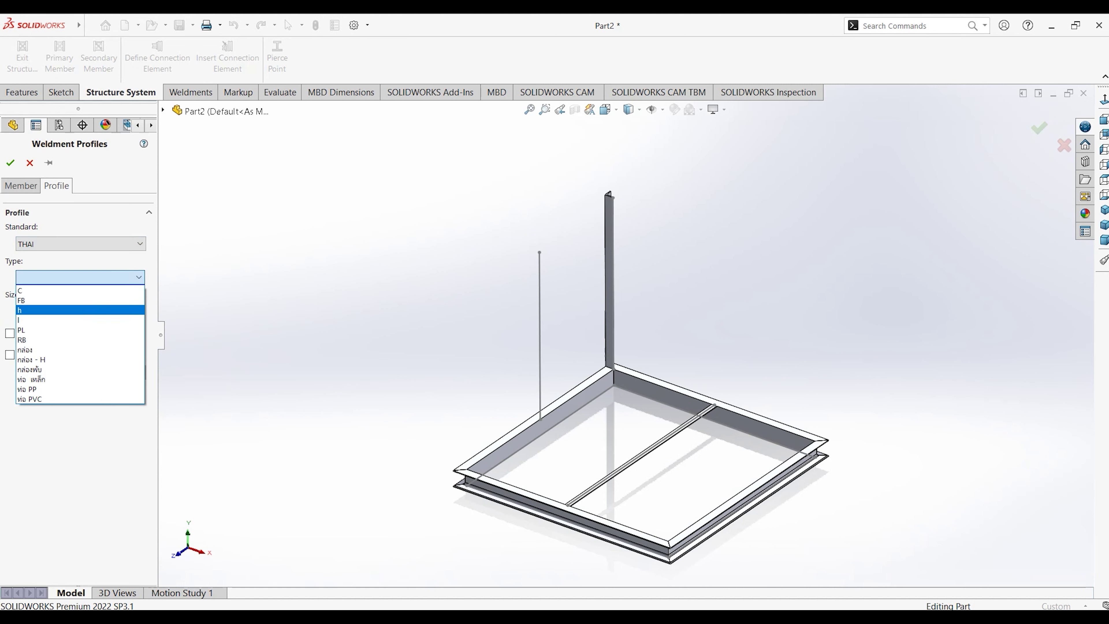
click(35, 320)
click(80, 310)
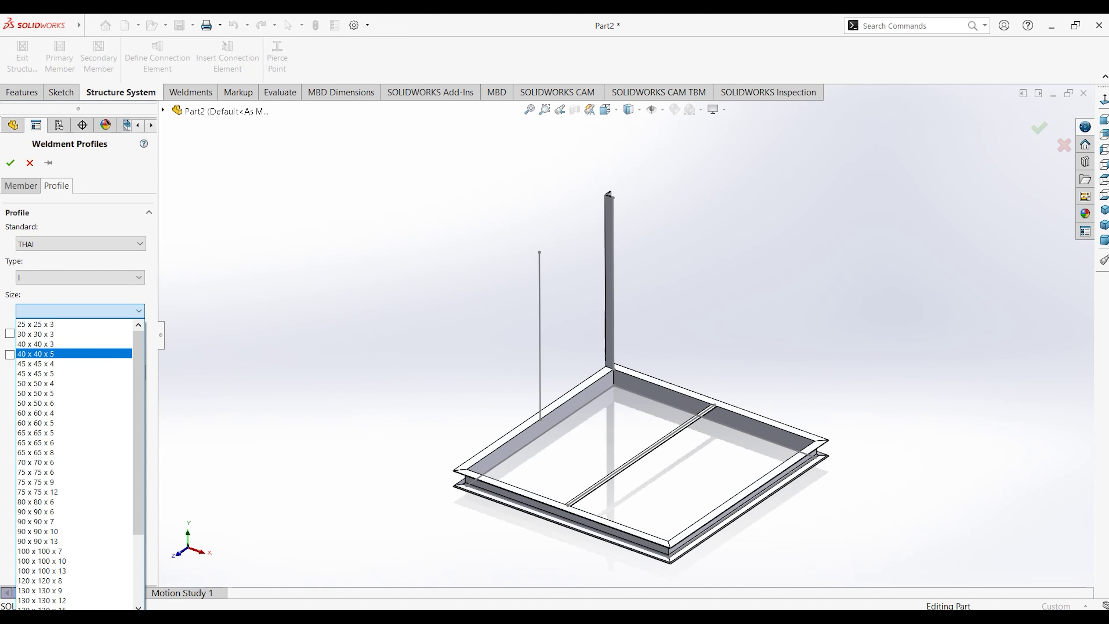
click(35, 344)
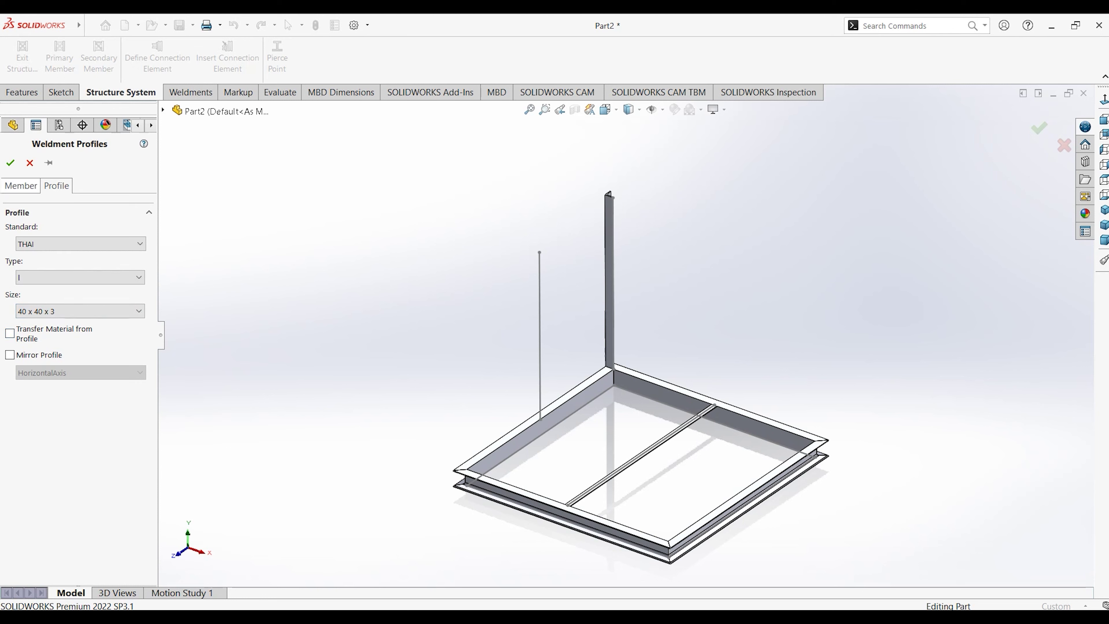
click(21, 185)
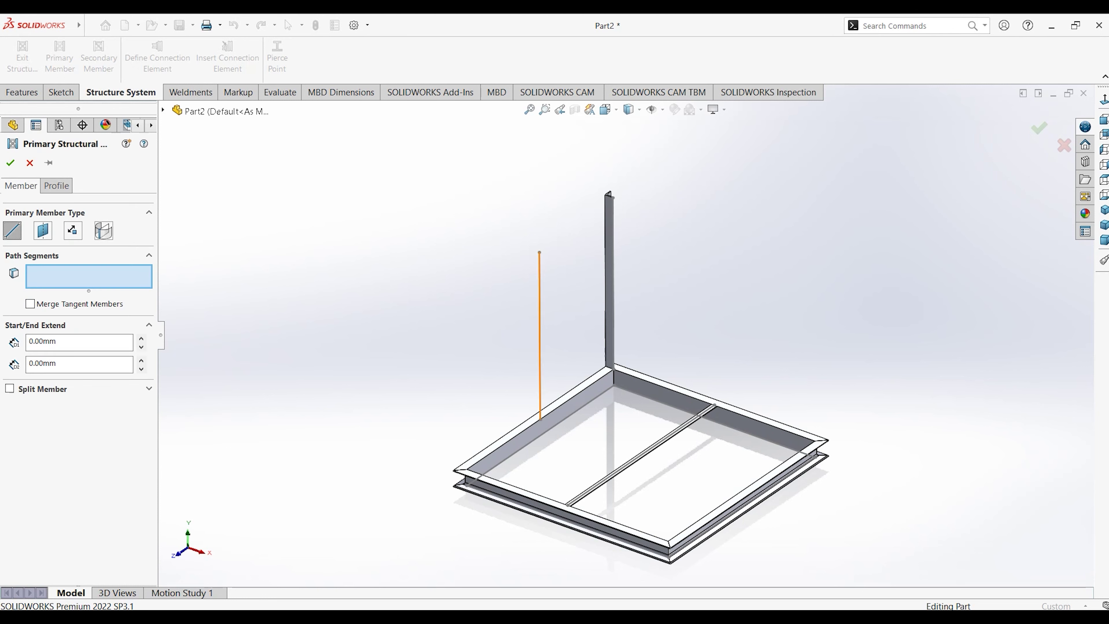
Step: Use the upright line Line1@3DSketch3 as the new member's path
click(540, 332)
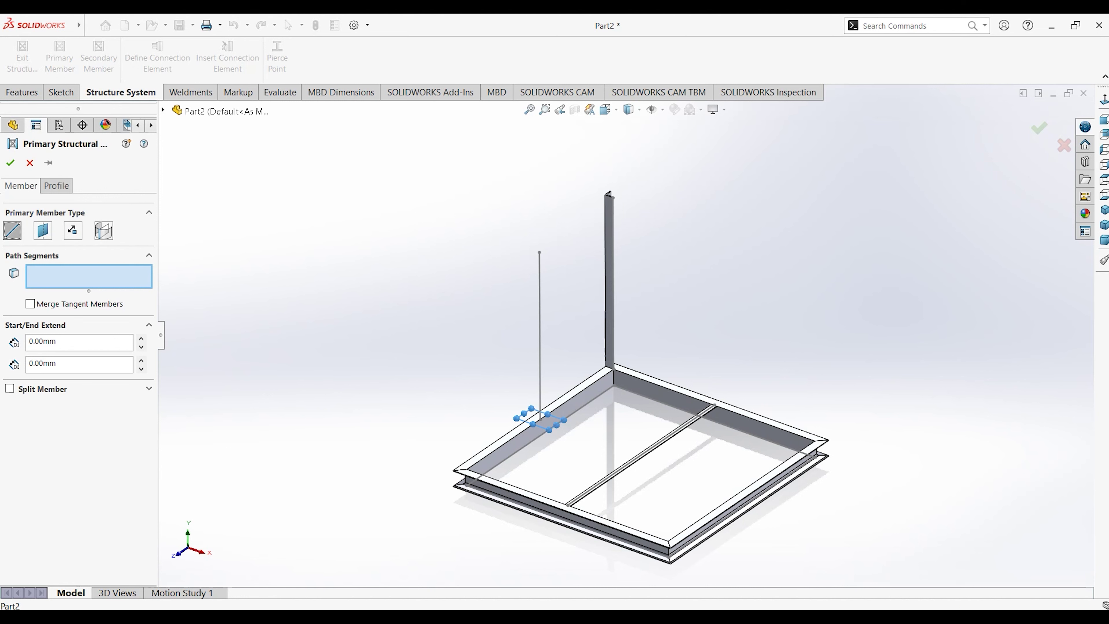
click(540, 393)
scroll(547, 397, down, 5)
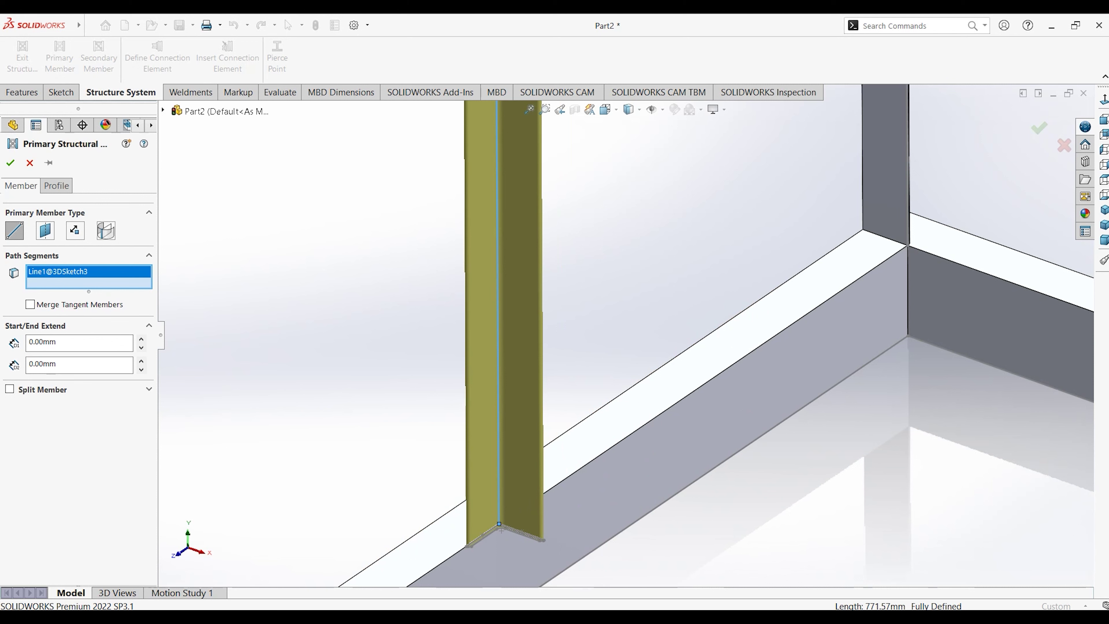
Step: Rotate the L-angle profile alignment to 90° and check the post orientation
click(56, 185)
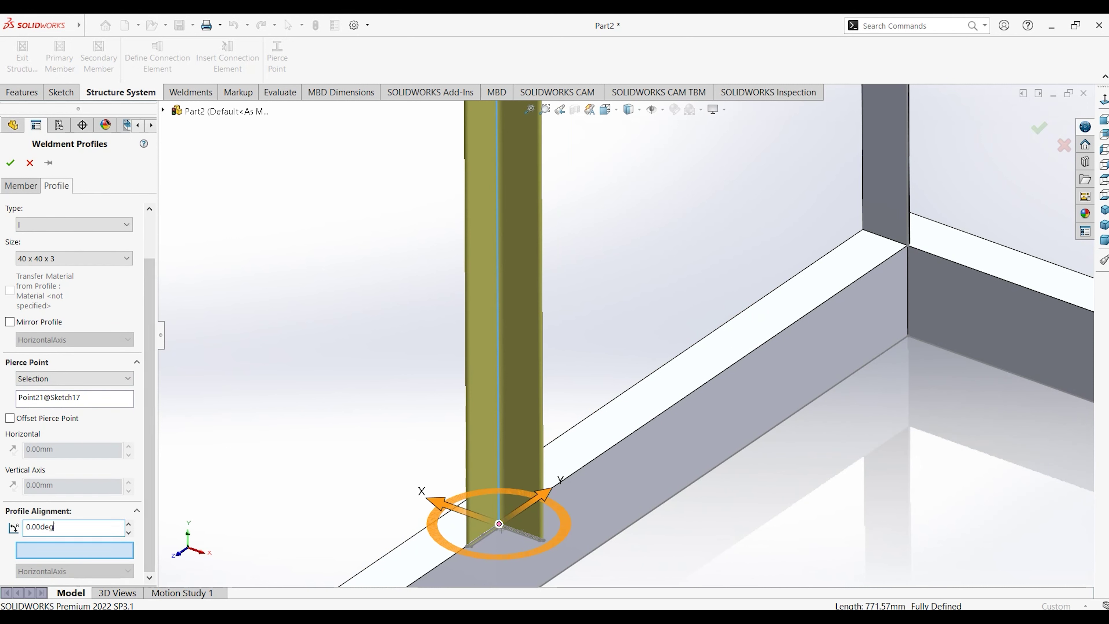
text(90)
key(Return)
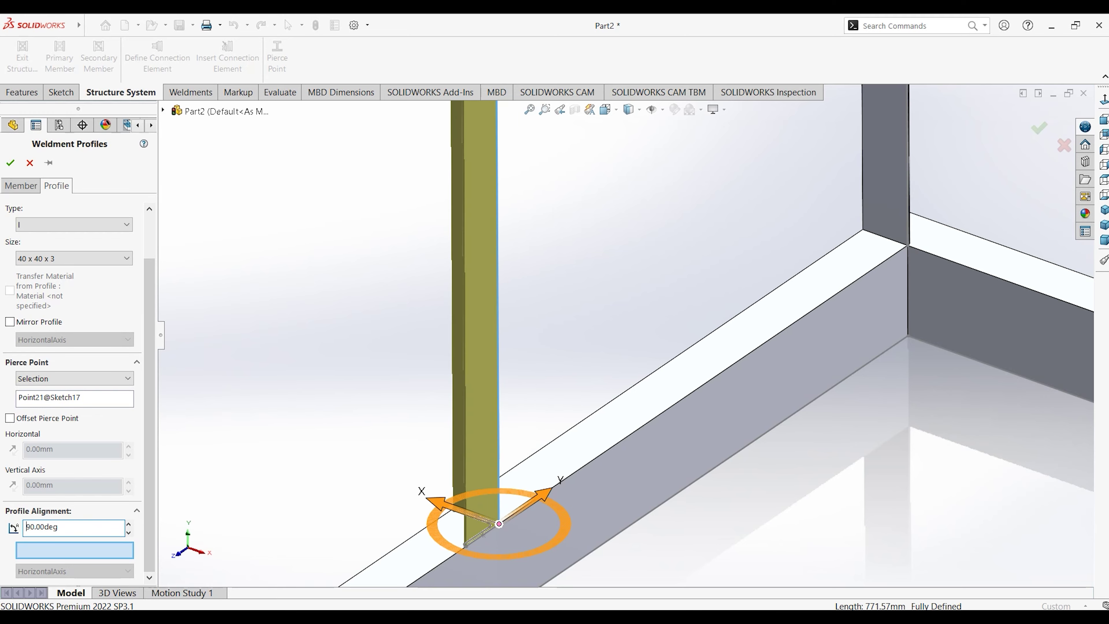
scroll(611, 262, up, 1)
scroll(612, 262, up, 3)
scroll(611, 262, up, 2)
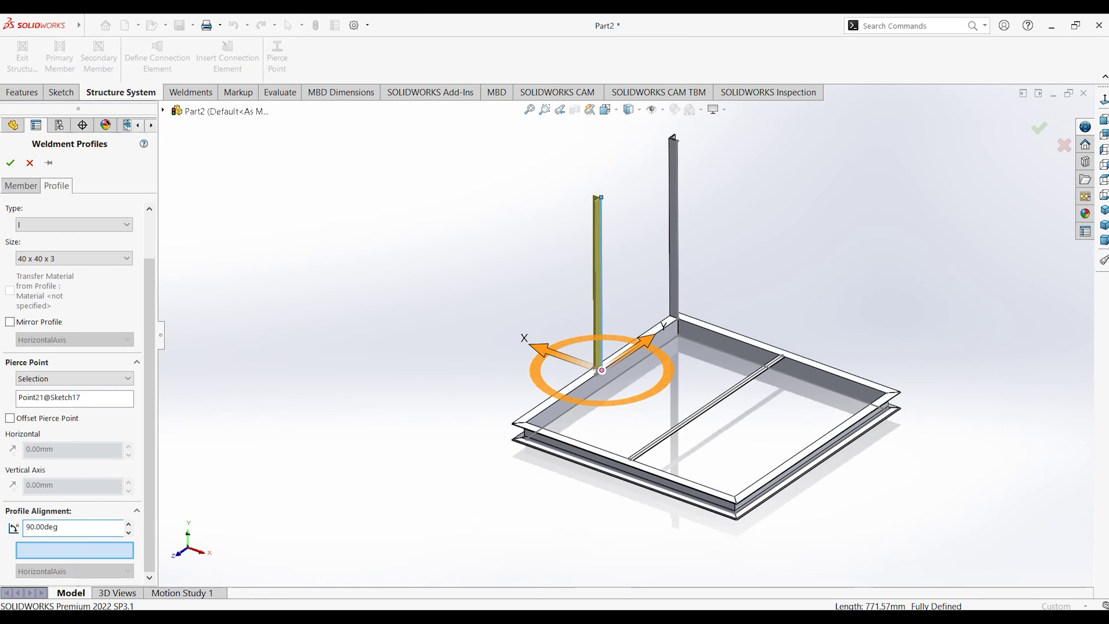
scroll(611, 219, down, 3)
middle_drag(611, 306, 633, 306)
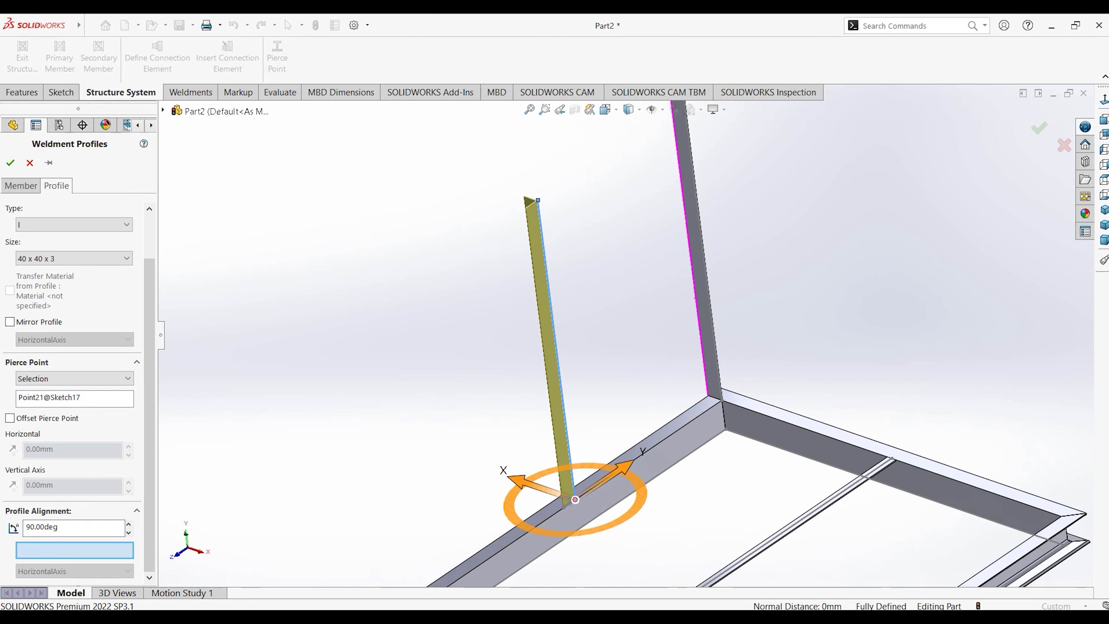
scroll(611, 553, down, 5)
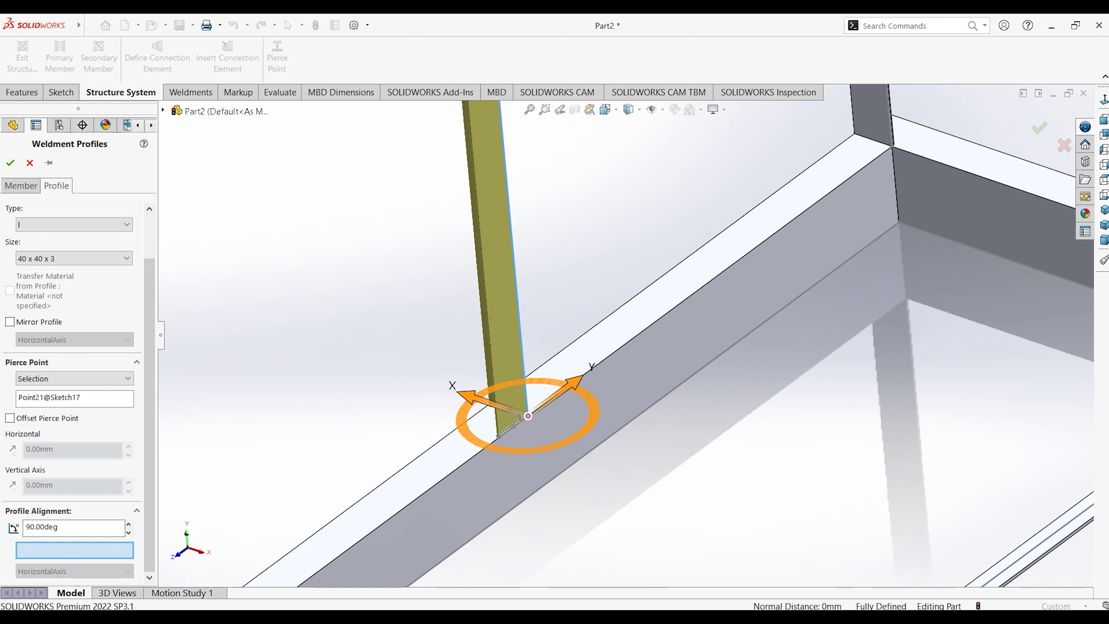
Step: Move the profile's pierce point to Point30@Sketch17
click(74, 397)
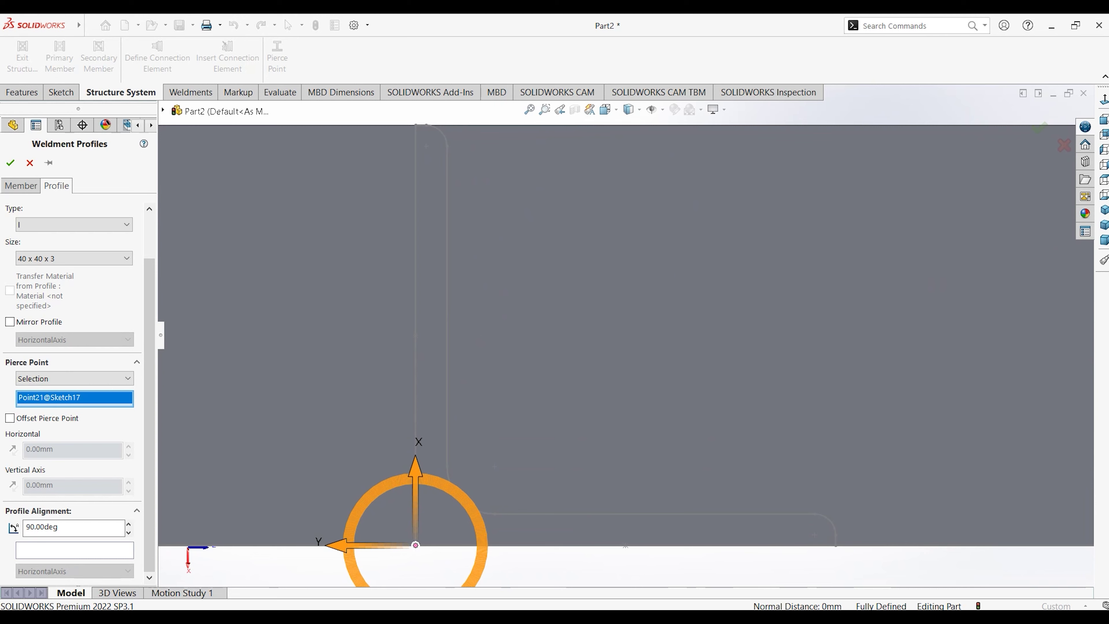
scroll(623, 336, up, 3)
click(625, 457)
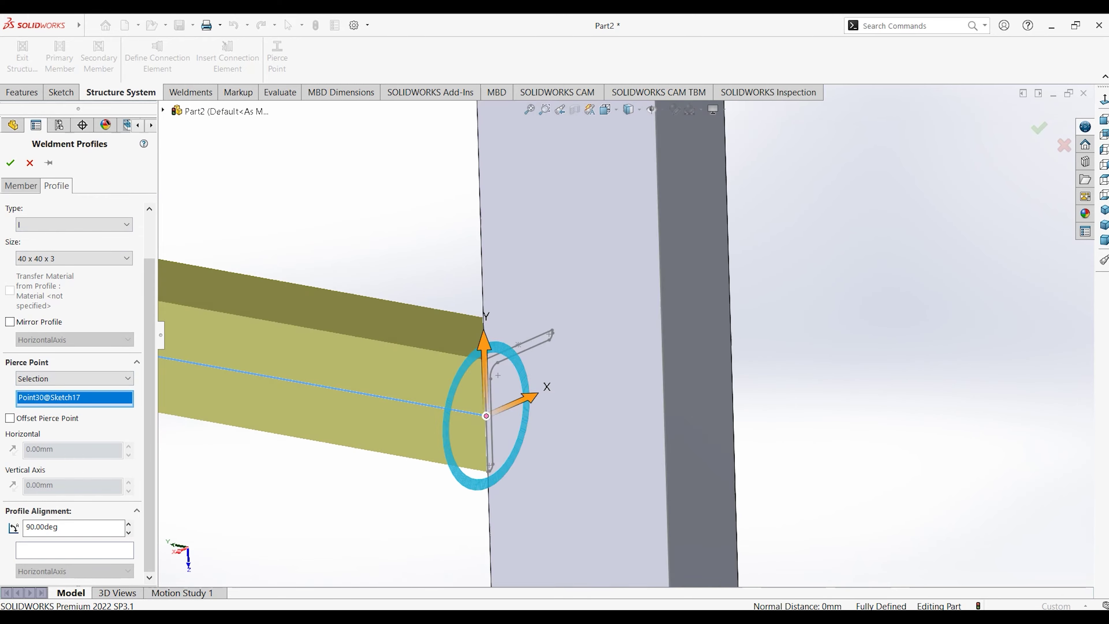
scroll(628, 332, up, 5)
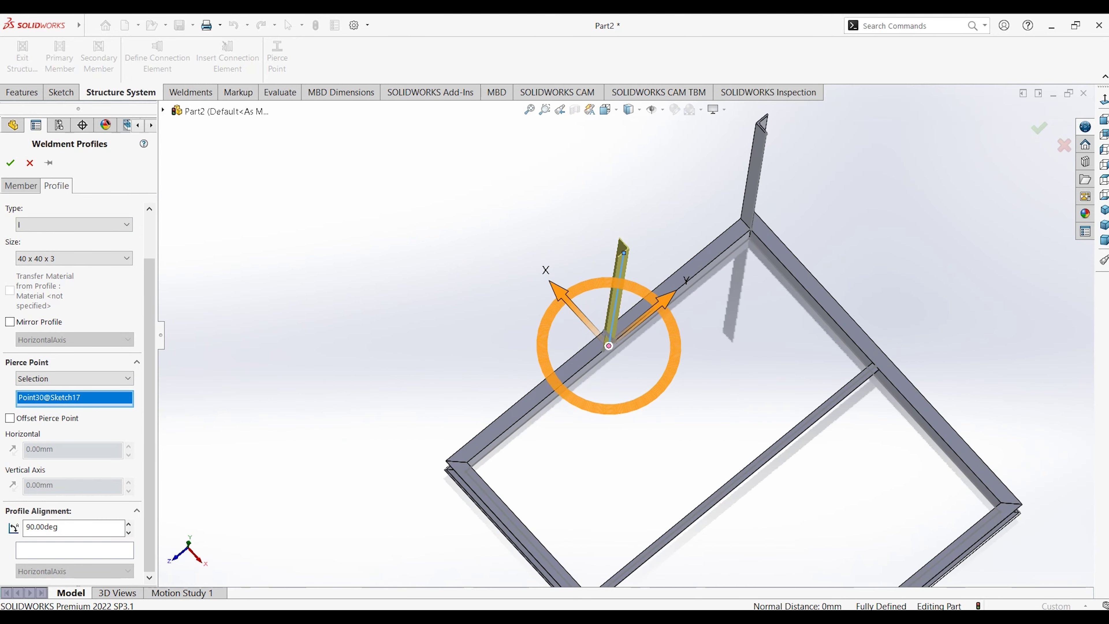
Step: Accept the structure system and orbit to view the whole frame with both uprights
click(1040, 127)
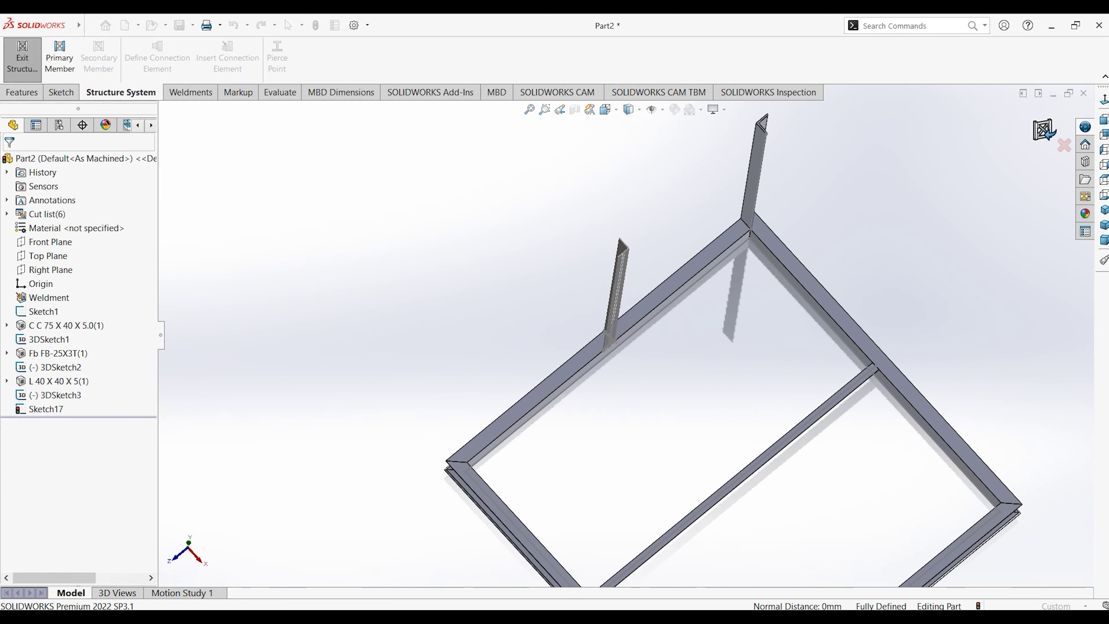
scroll(710, 130, down, 3)
mouse_move(629, 332)
middle_down()
mouse_move(568, 350)
mouse_move(603, 341)
mouse_move(577, 354)
middle_up()
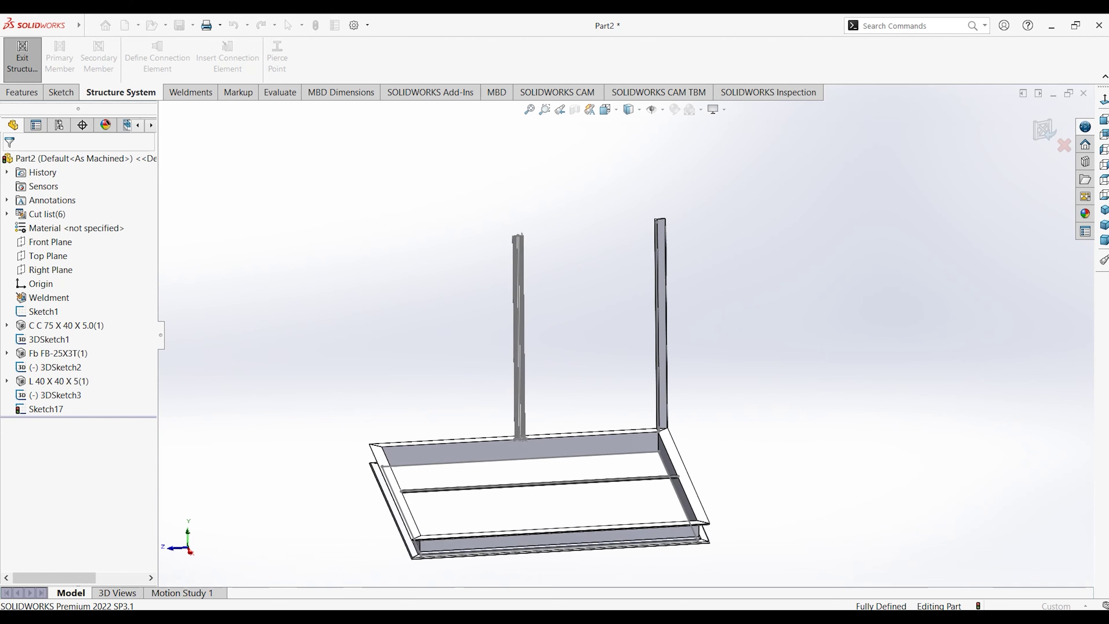
mouse_move(624, 402)
middle_down()
mouse_move(589, 395)
mouse_move(590, 426)
middle_up()
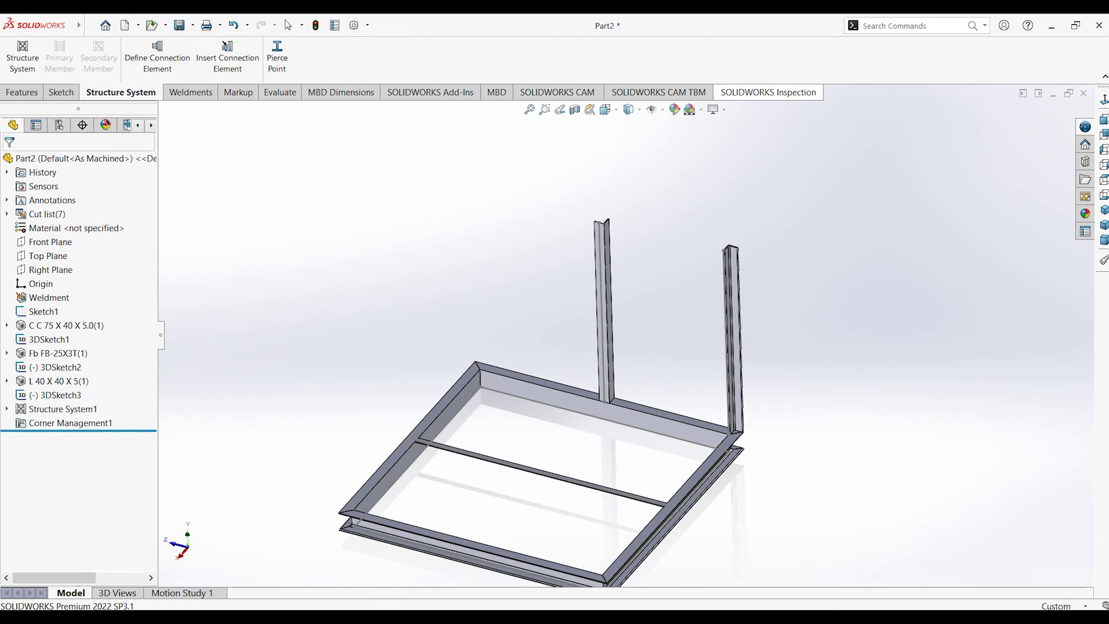
Step: Show the Inspection tools and orbit the fitted frame to a more frontal view
click(768, 92)
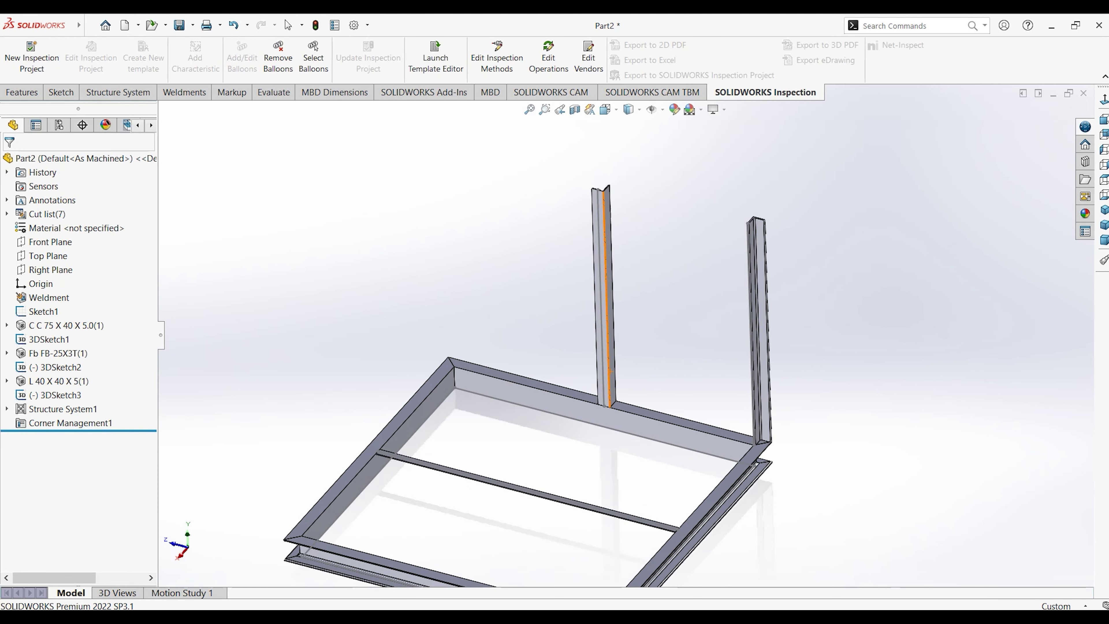
mouse_move(605, 371)
middle_down()
mouse_move(646, 371)
mouse_move(610, 371)
middle_up()
scroll(610, 369, down, 1)
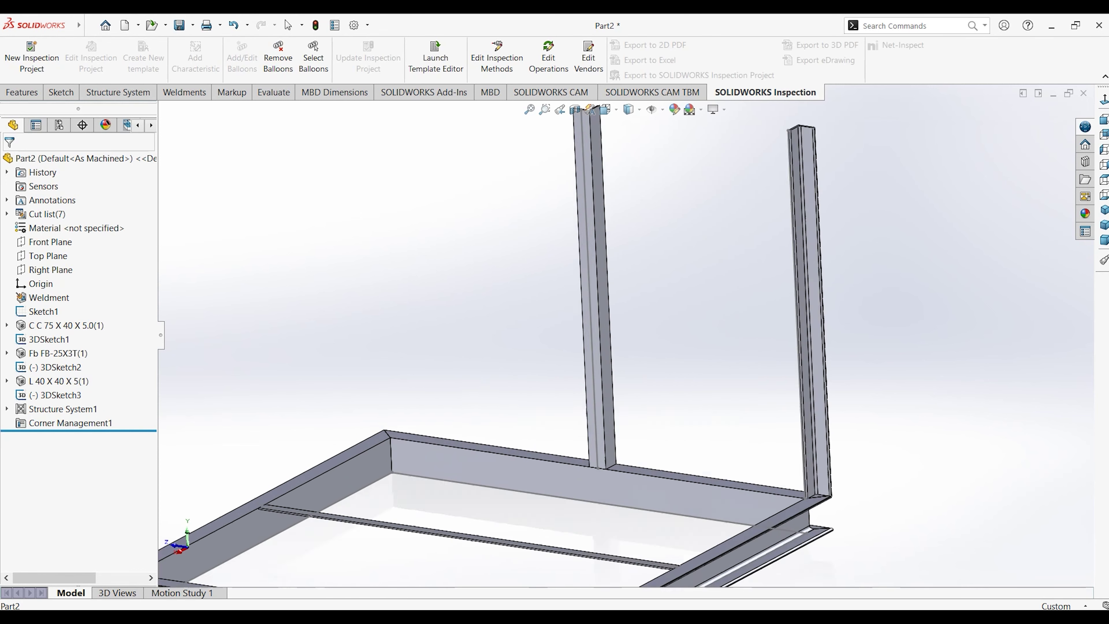
scroll(610, 369, down, 2)
scroll(610, 369, up, 1)
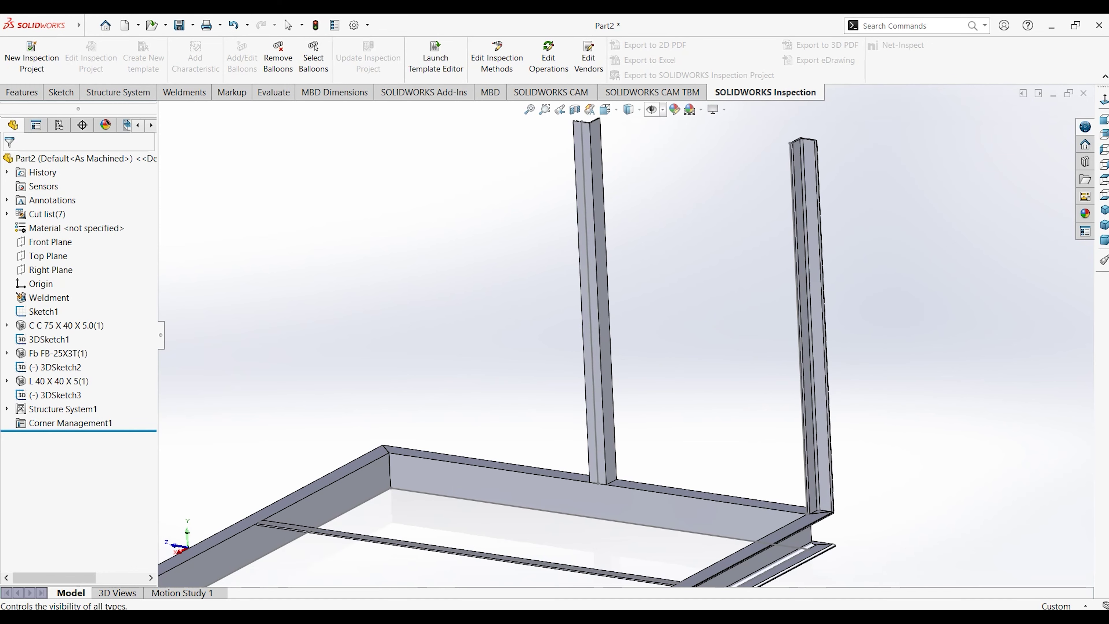
key(f)
middle_drag(611, 370, 647, 350)
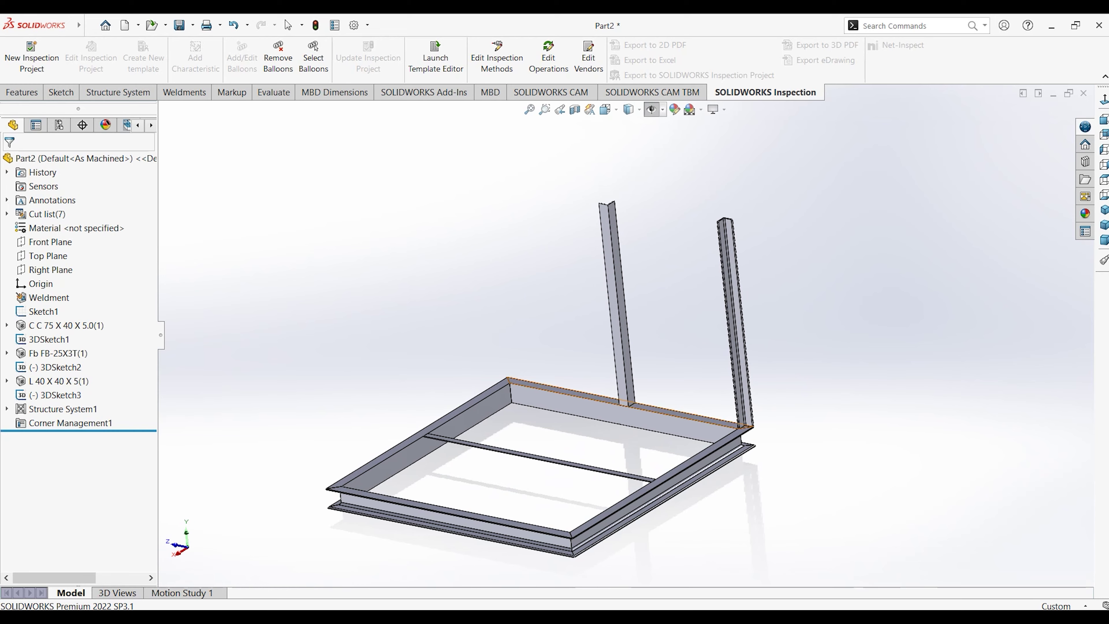
middle_drag(541, 393, 611, 394)
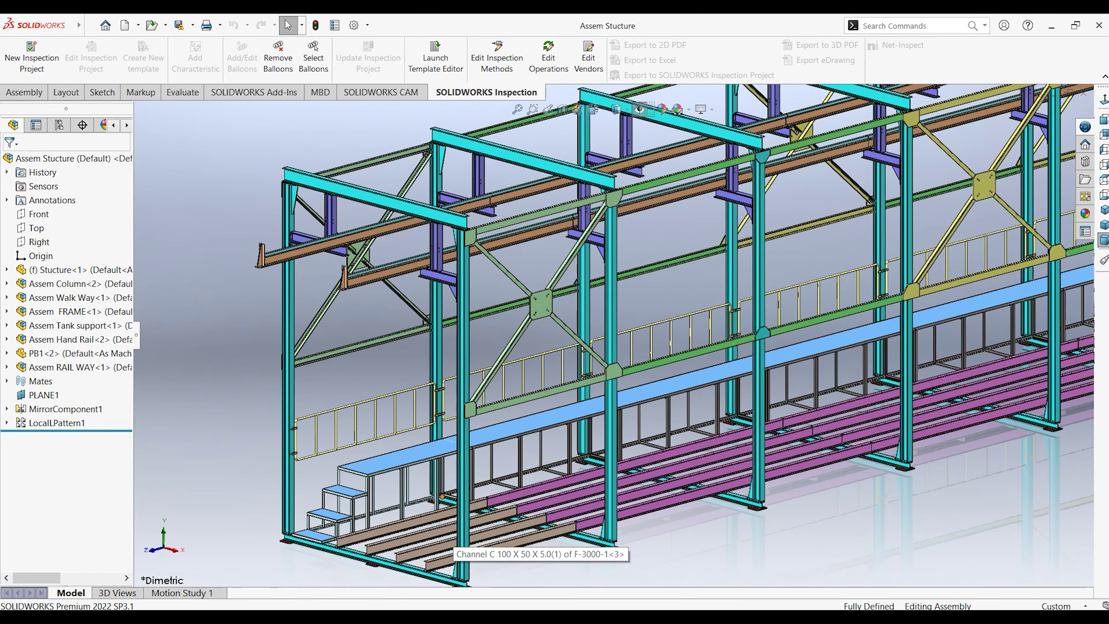
key(f)
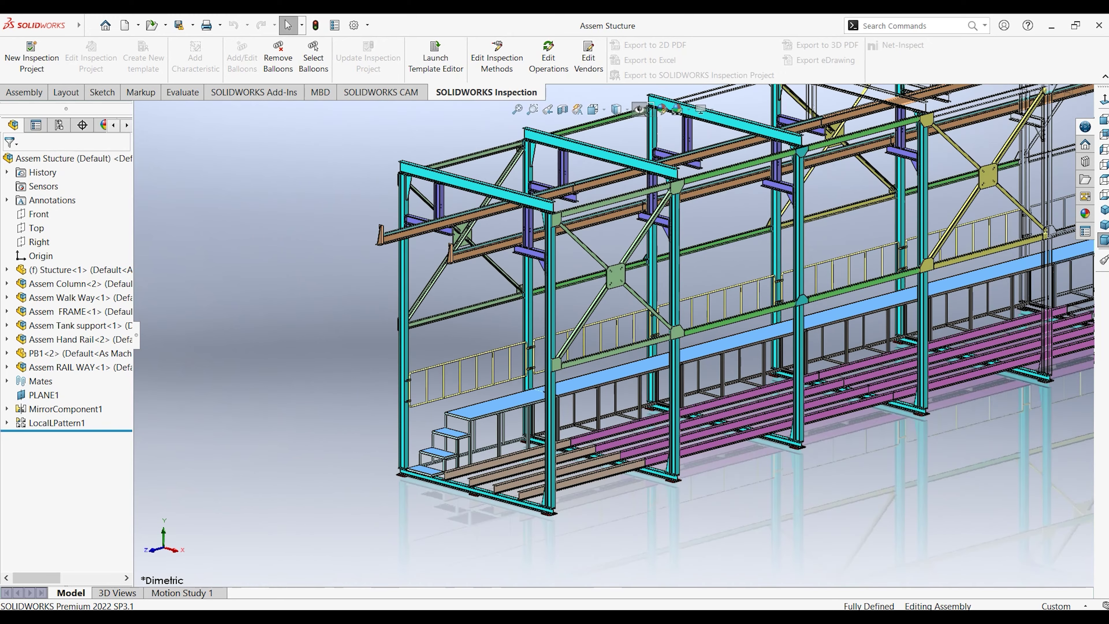
scroll(612, 337, up, 5)
scroll(611, 336, up, 1)
scroll(385, 314, up, 3)
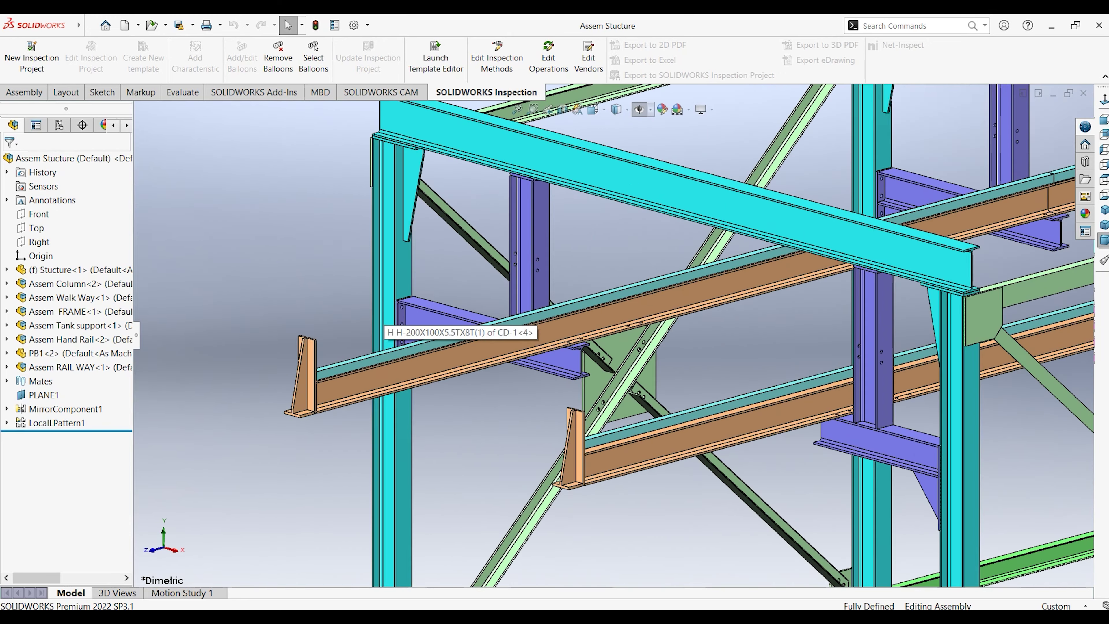
middle_drag(385, 315, 437, 333)
scroll(437, 332, up, 3)
scroll(607, 335, down, 5)
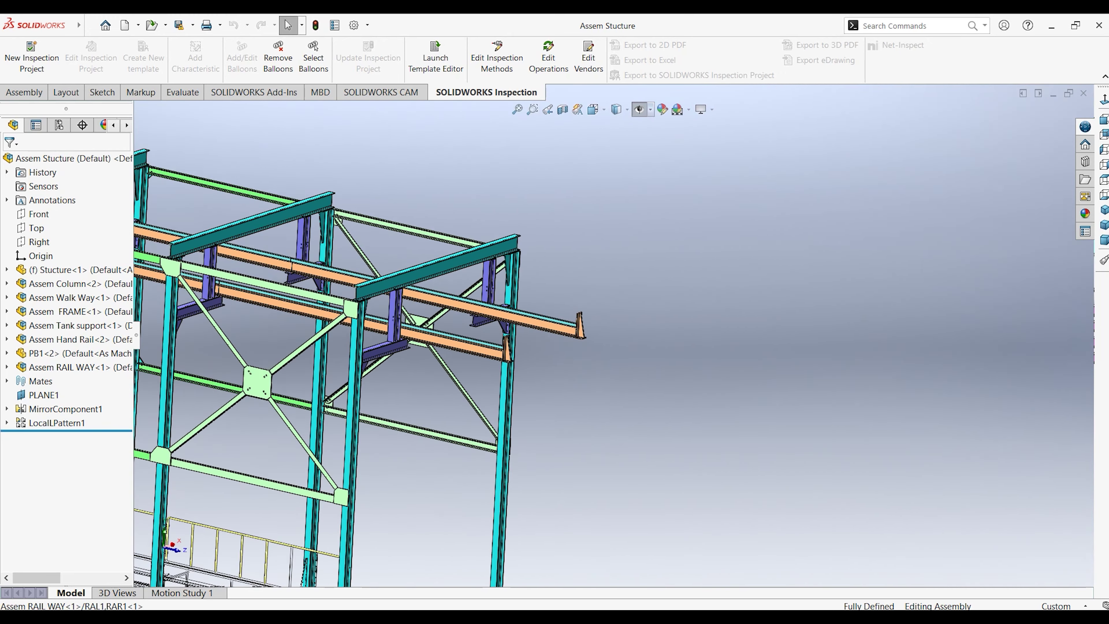
scroll(606, 335, down, 5)
scroll(607, 335, up, 5)
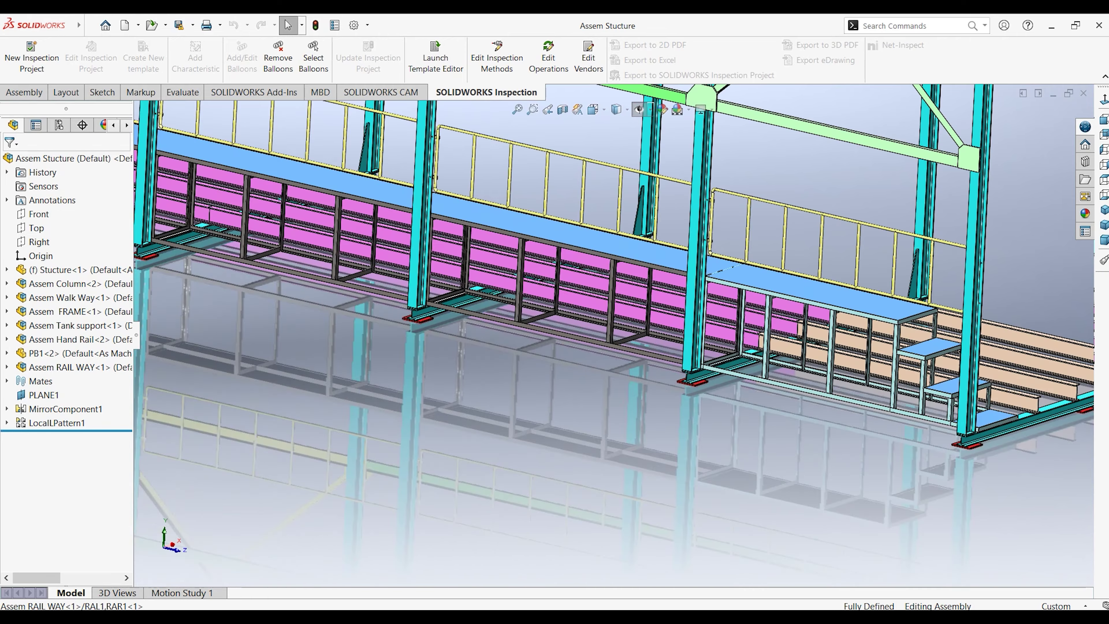
scroll(607, 335, up, 1)
scroll(607, 335, up, 2)
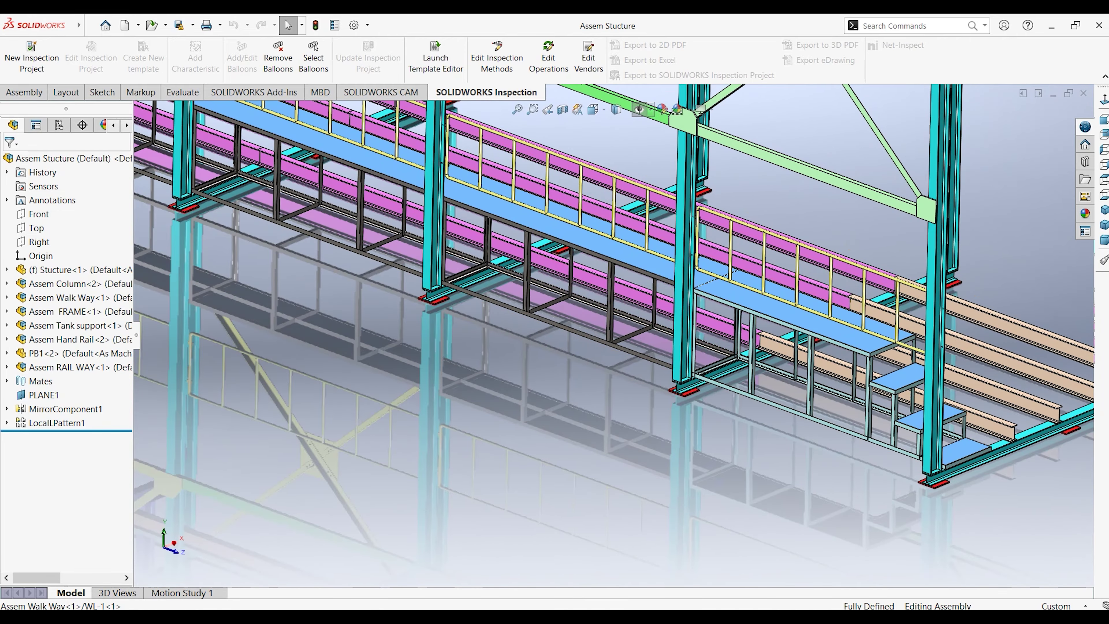
click(74, 269)
scroll(607, 335, down, 5)
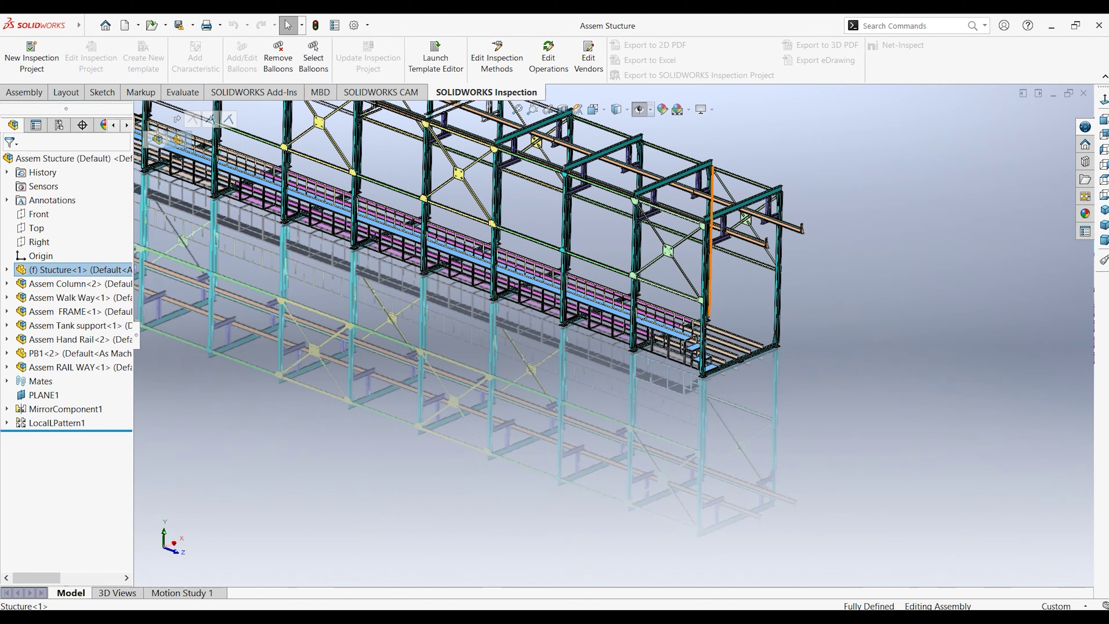
click(109, 283)
click(427, 166)
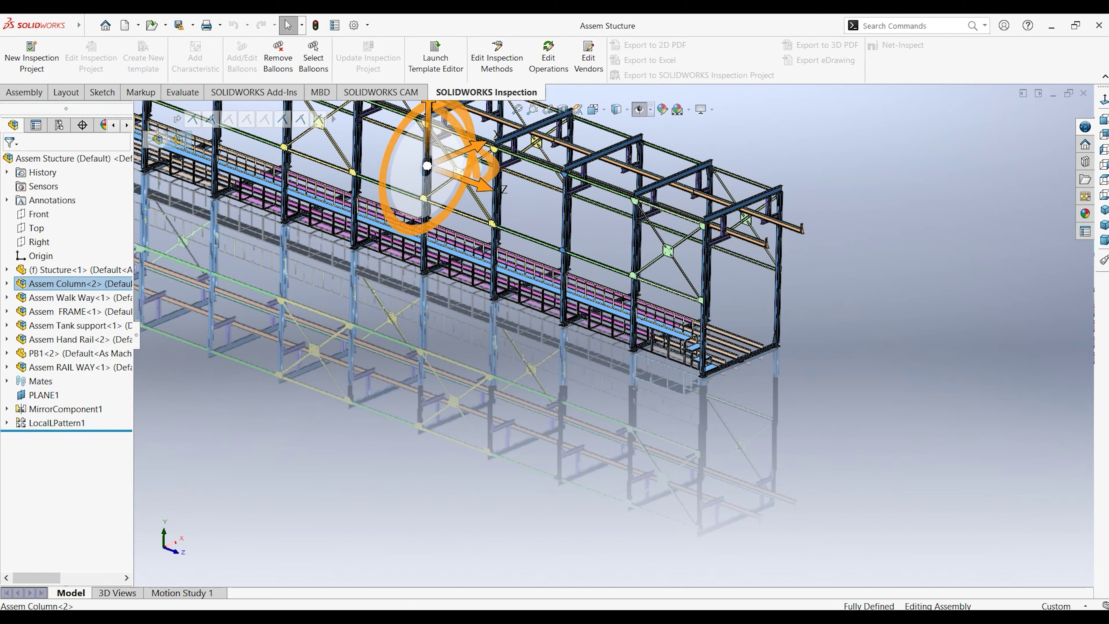
scroll(672, 273, down, 5)
scroll(742, 393, down, 5)
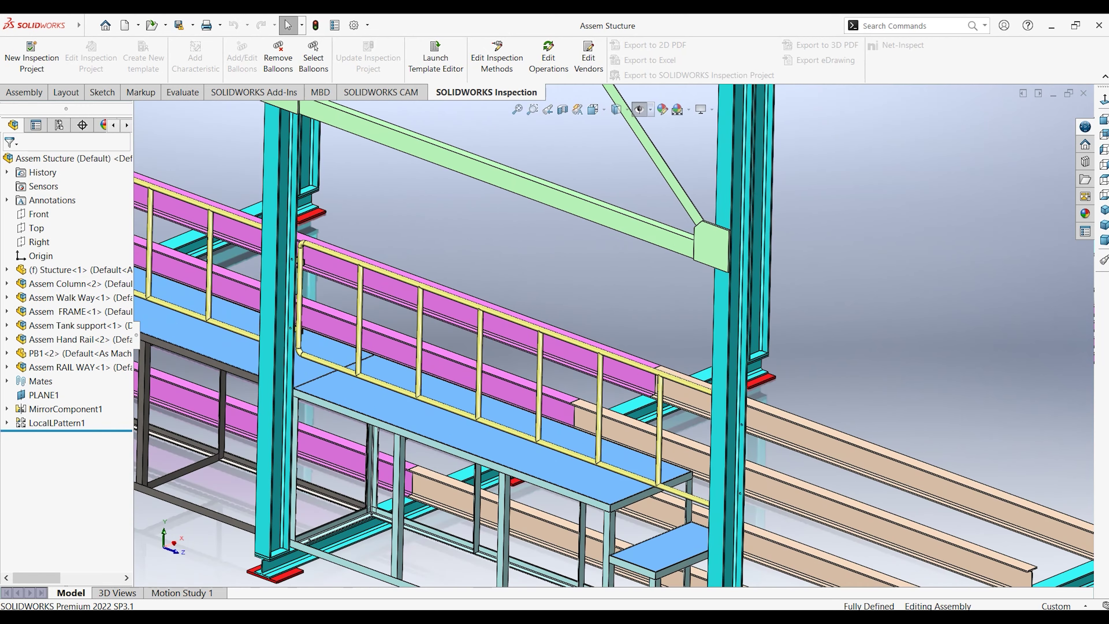
click(699, 386)
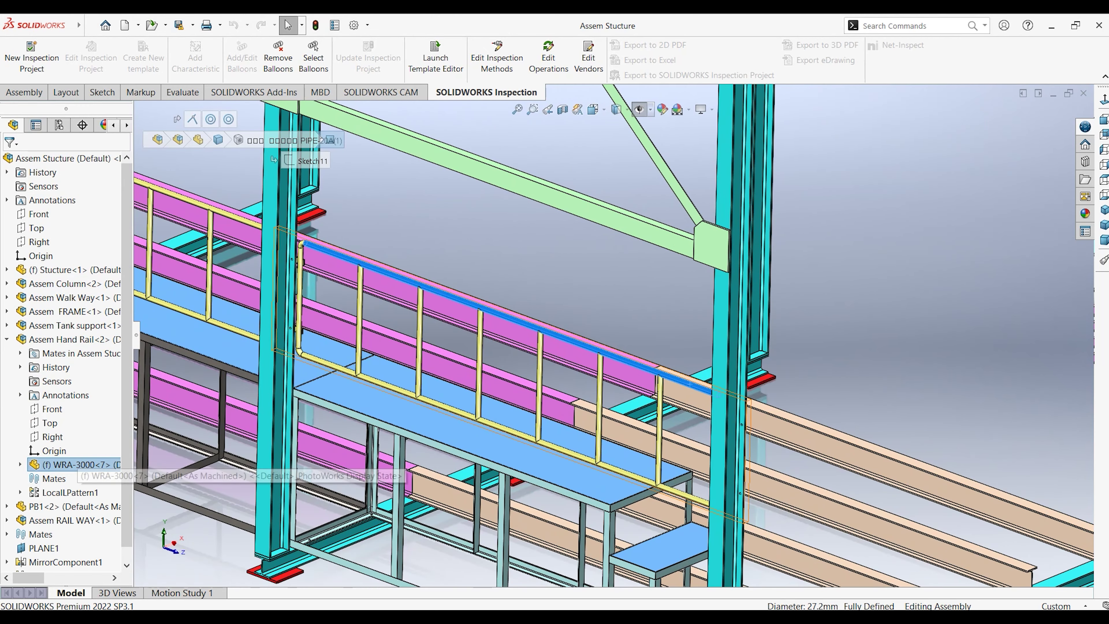
click(75, 464)
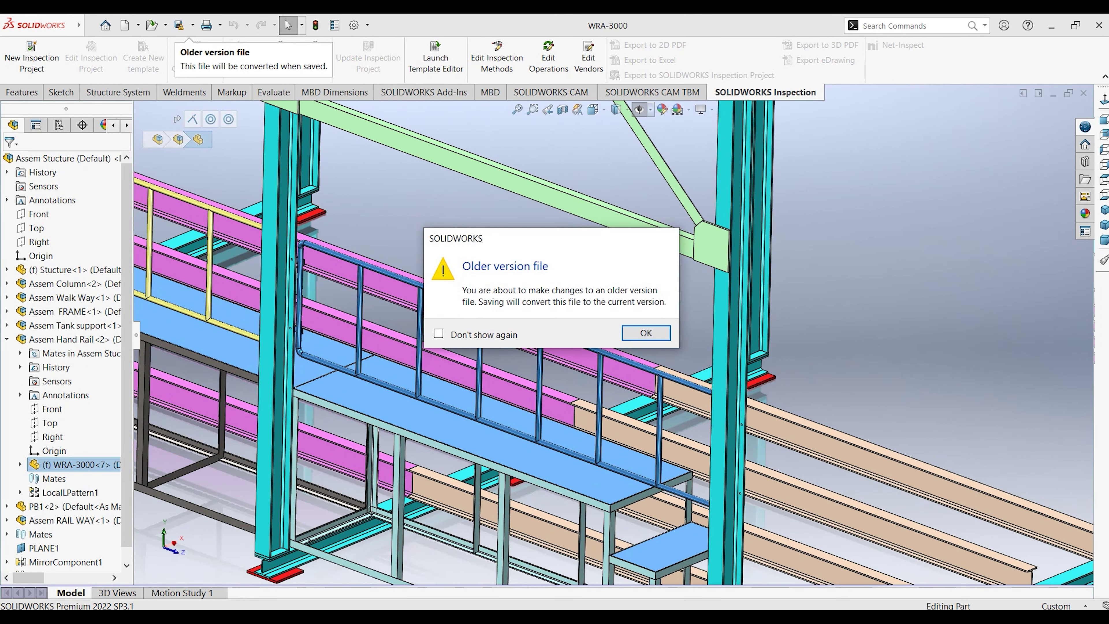
key(Return)
scroll(669, 302, up, 2)
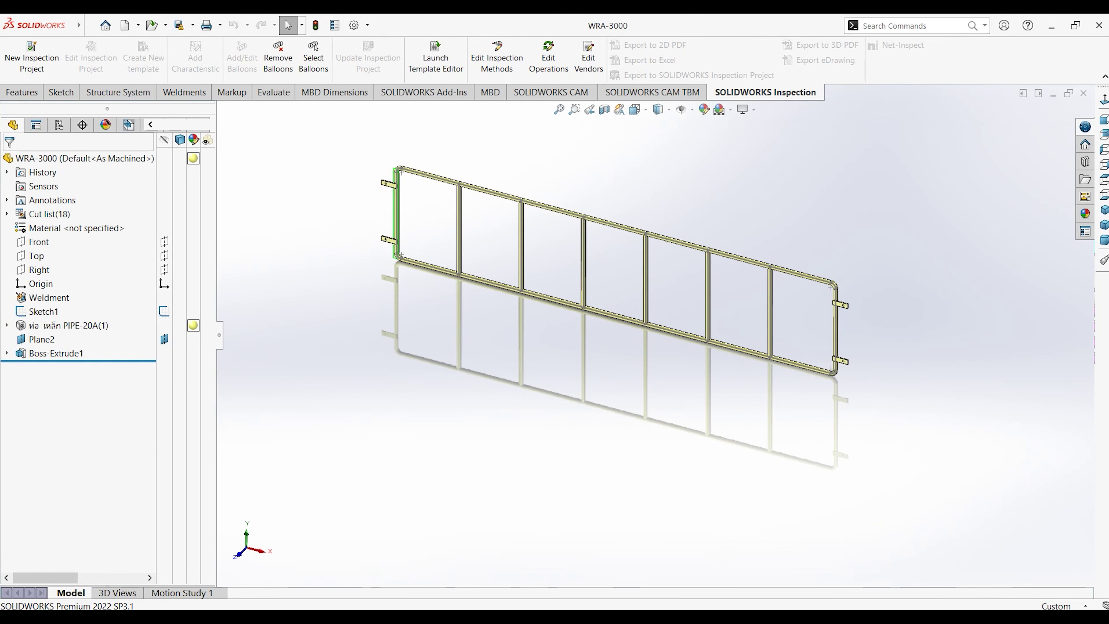
scroll(415, 166, down, 5)
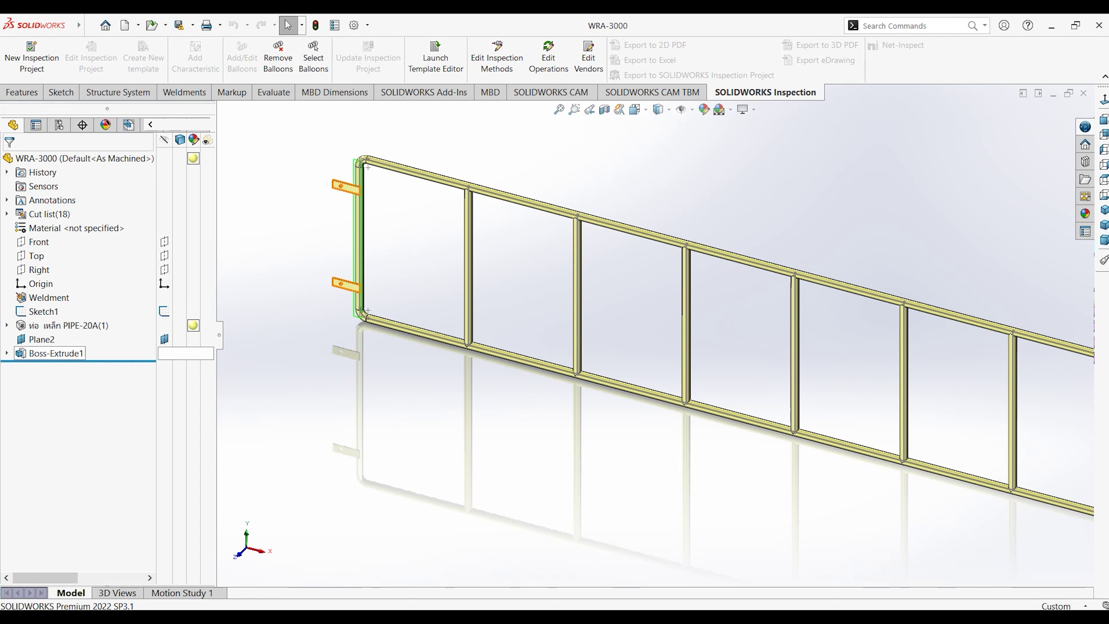
click(56, 353)
key(f)
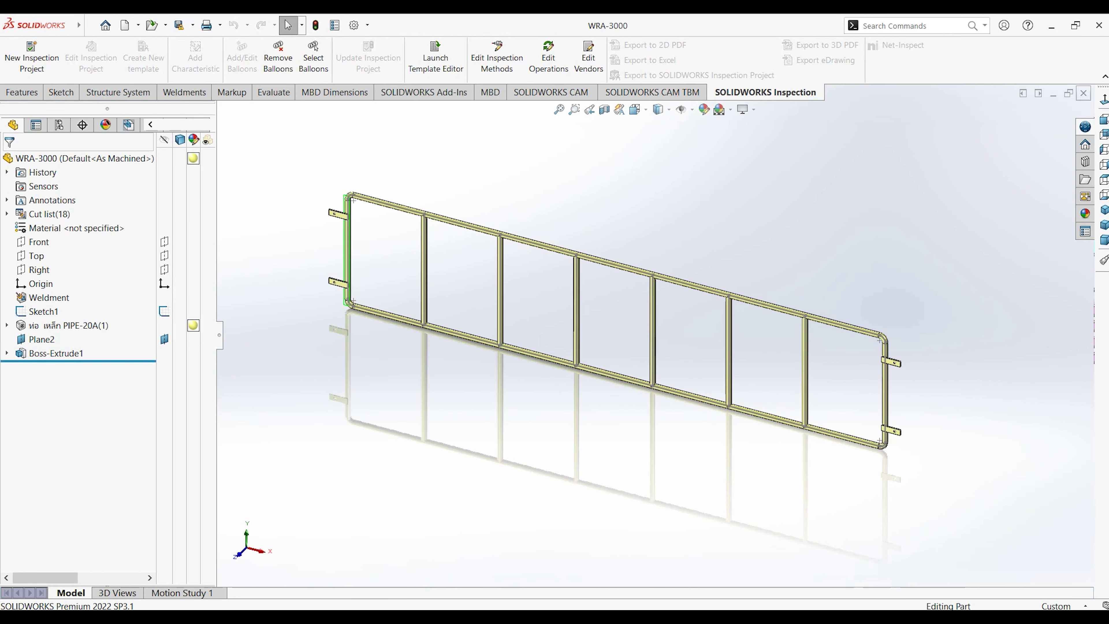
key(ctrl+Tab)
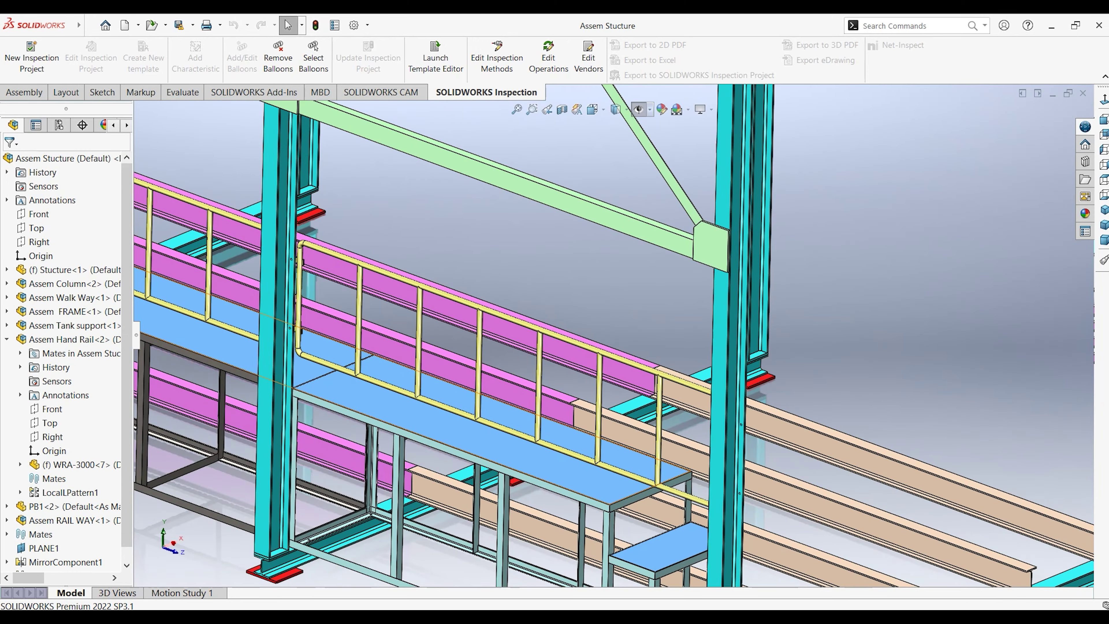
click(730, 284)
click(762, 245)
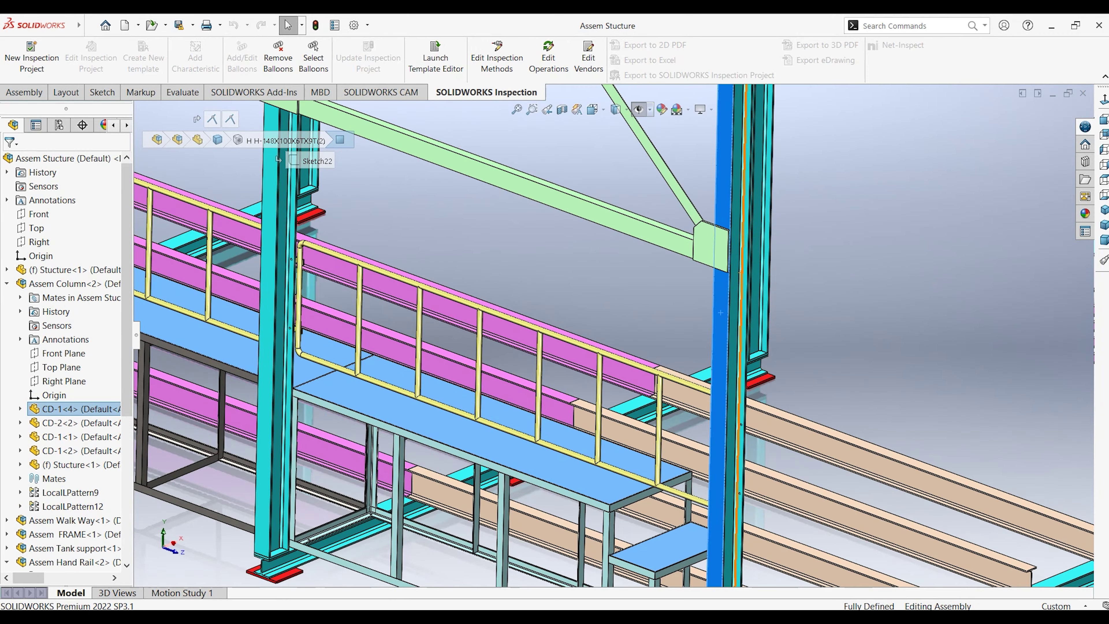
key(Return)
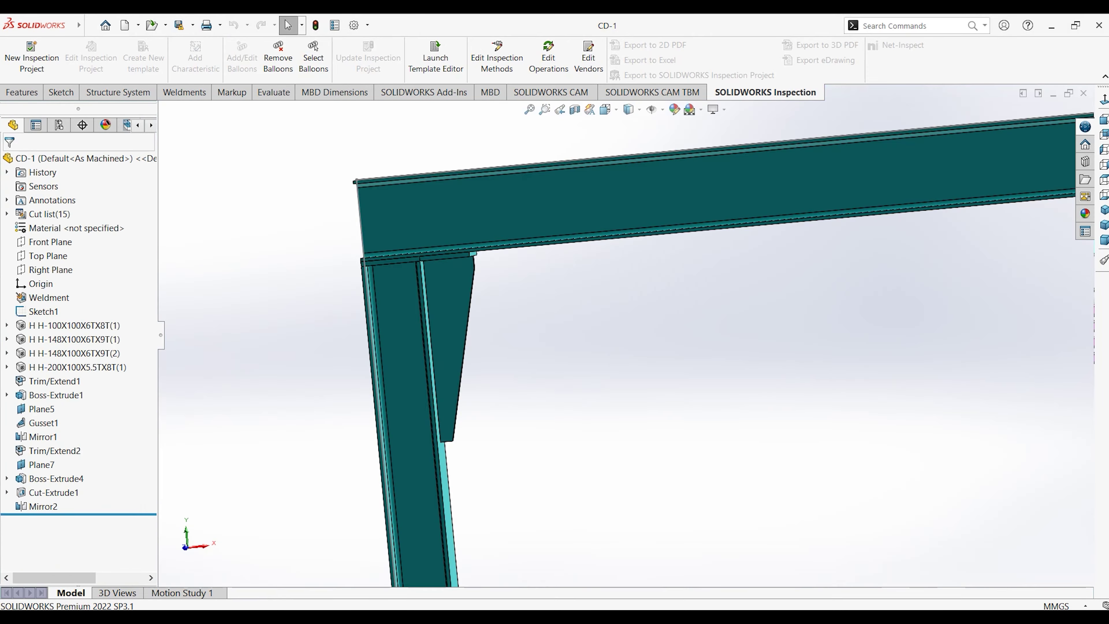
click(1104, 225)
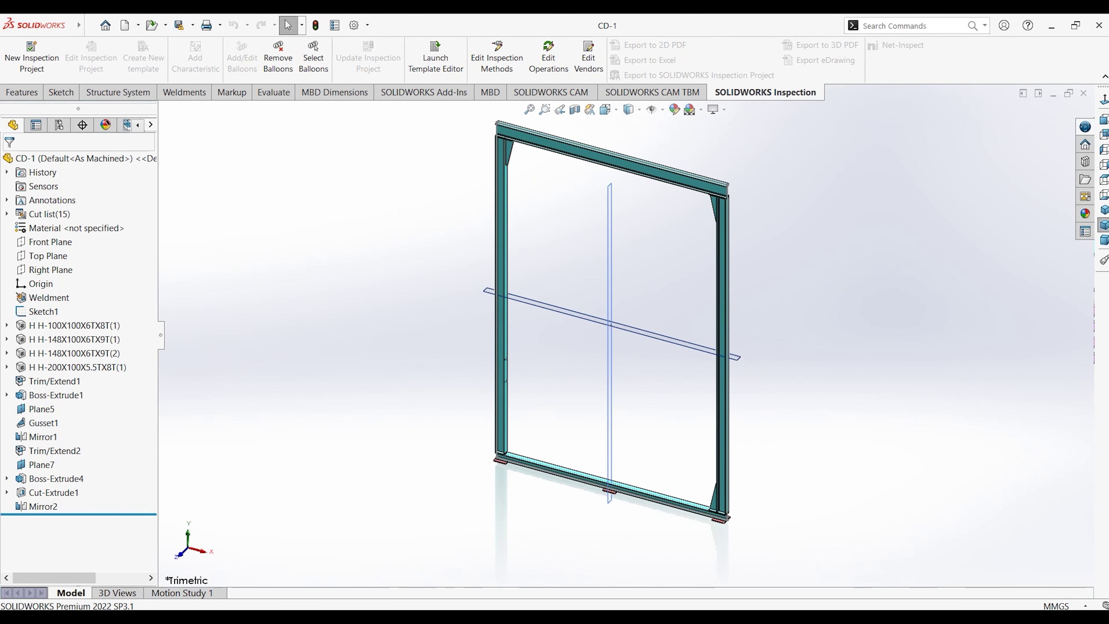
key(ctrl+Tab)
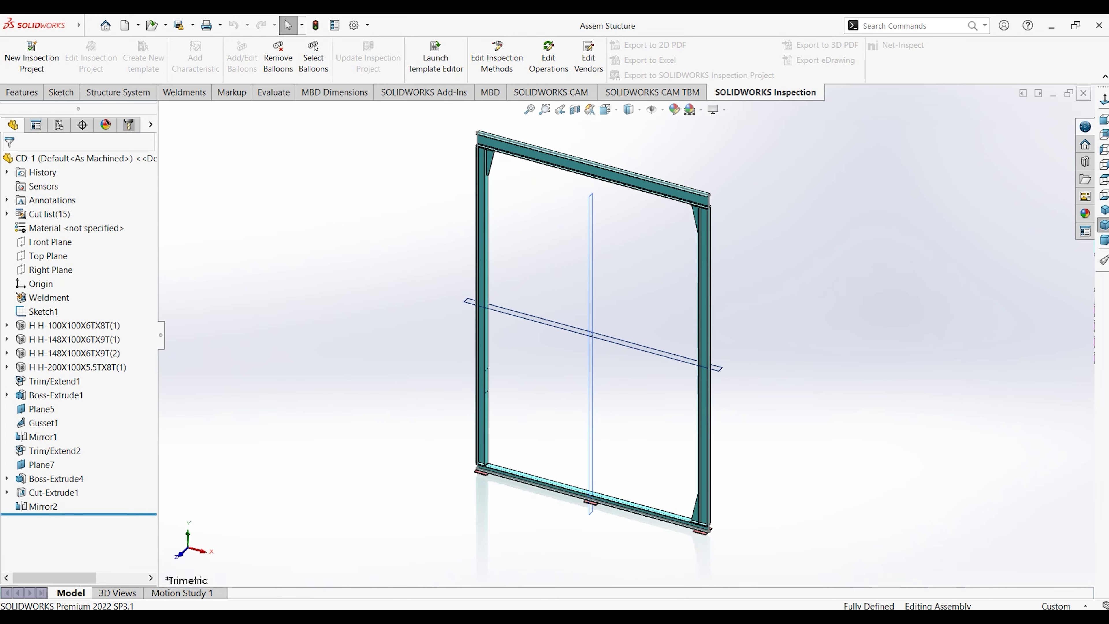
Step: Open the F-3000-1 braced-frame part on its own, accepting the older-version warning
click(668, 232)
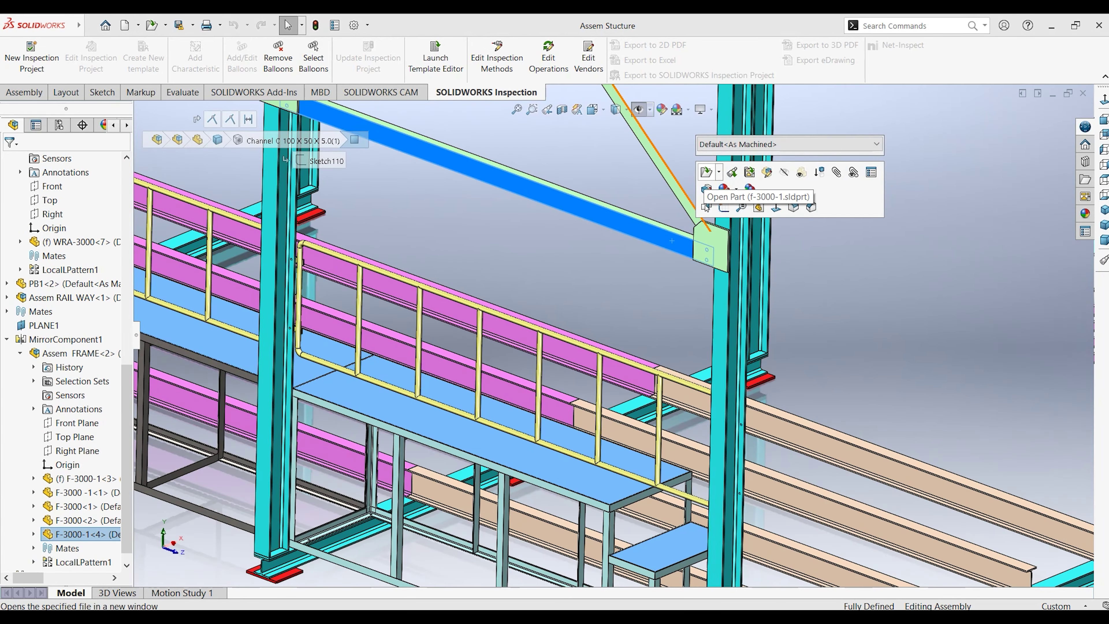
click(649, 169)
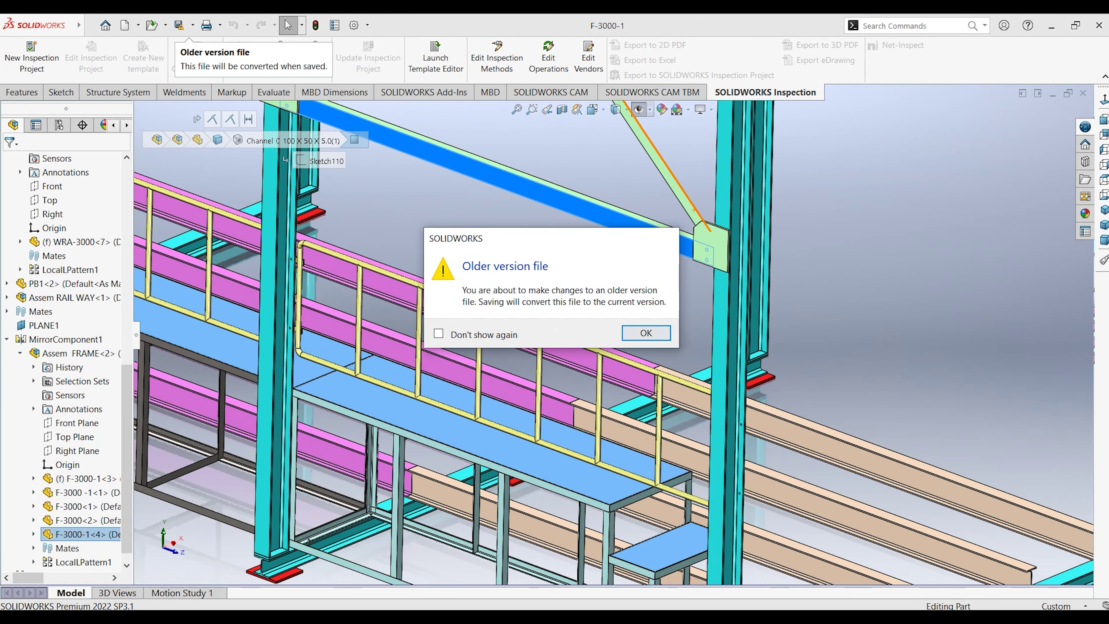
key(Return)
Step: Show Sketch1 with the 2890 and 2790 frame dimensions and the weldment tools
click(65, 381)
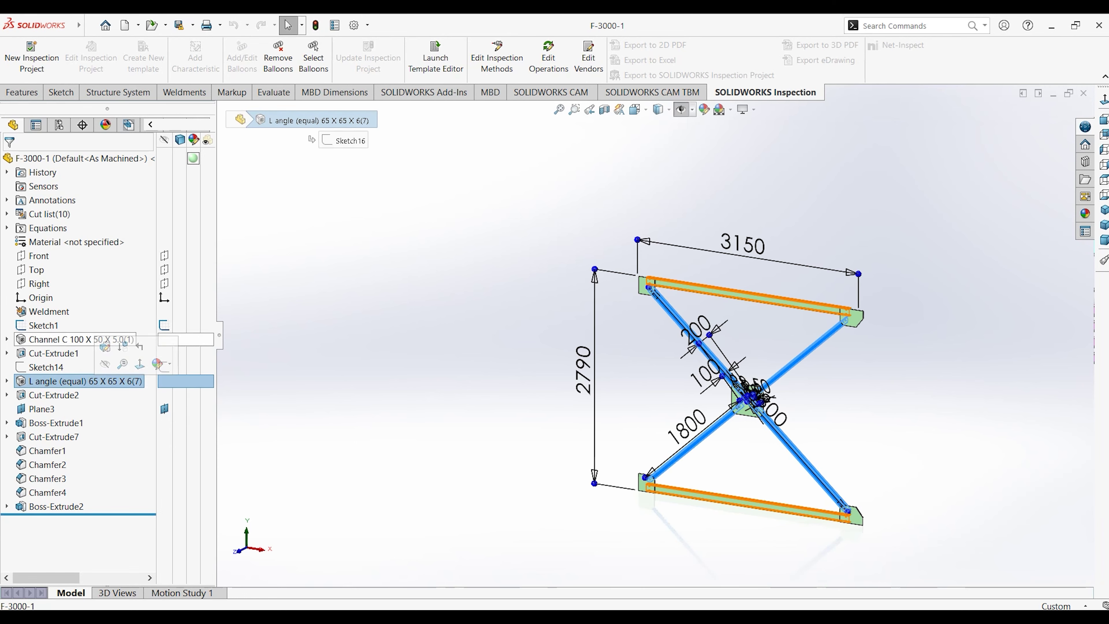
click(44, 325)
click(184, 92)
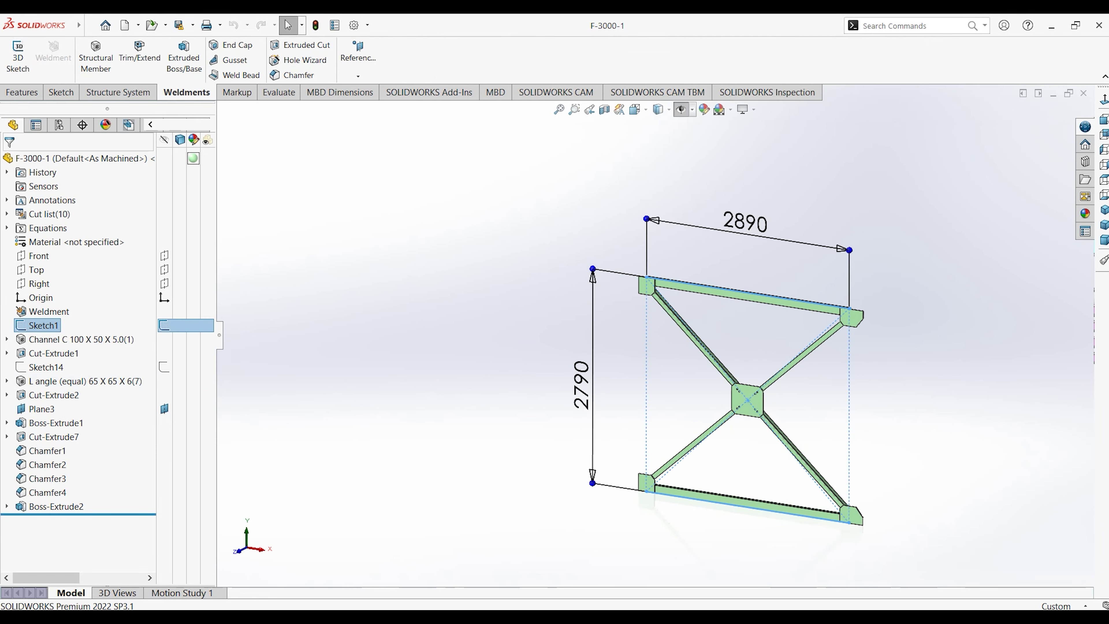